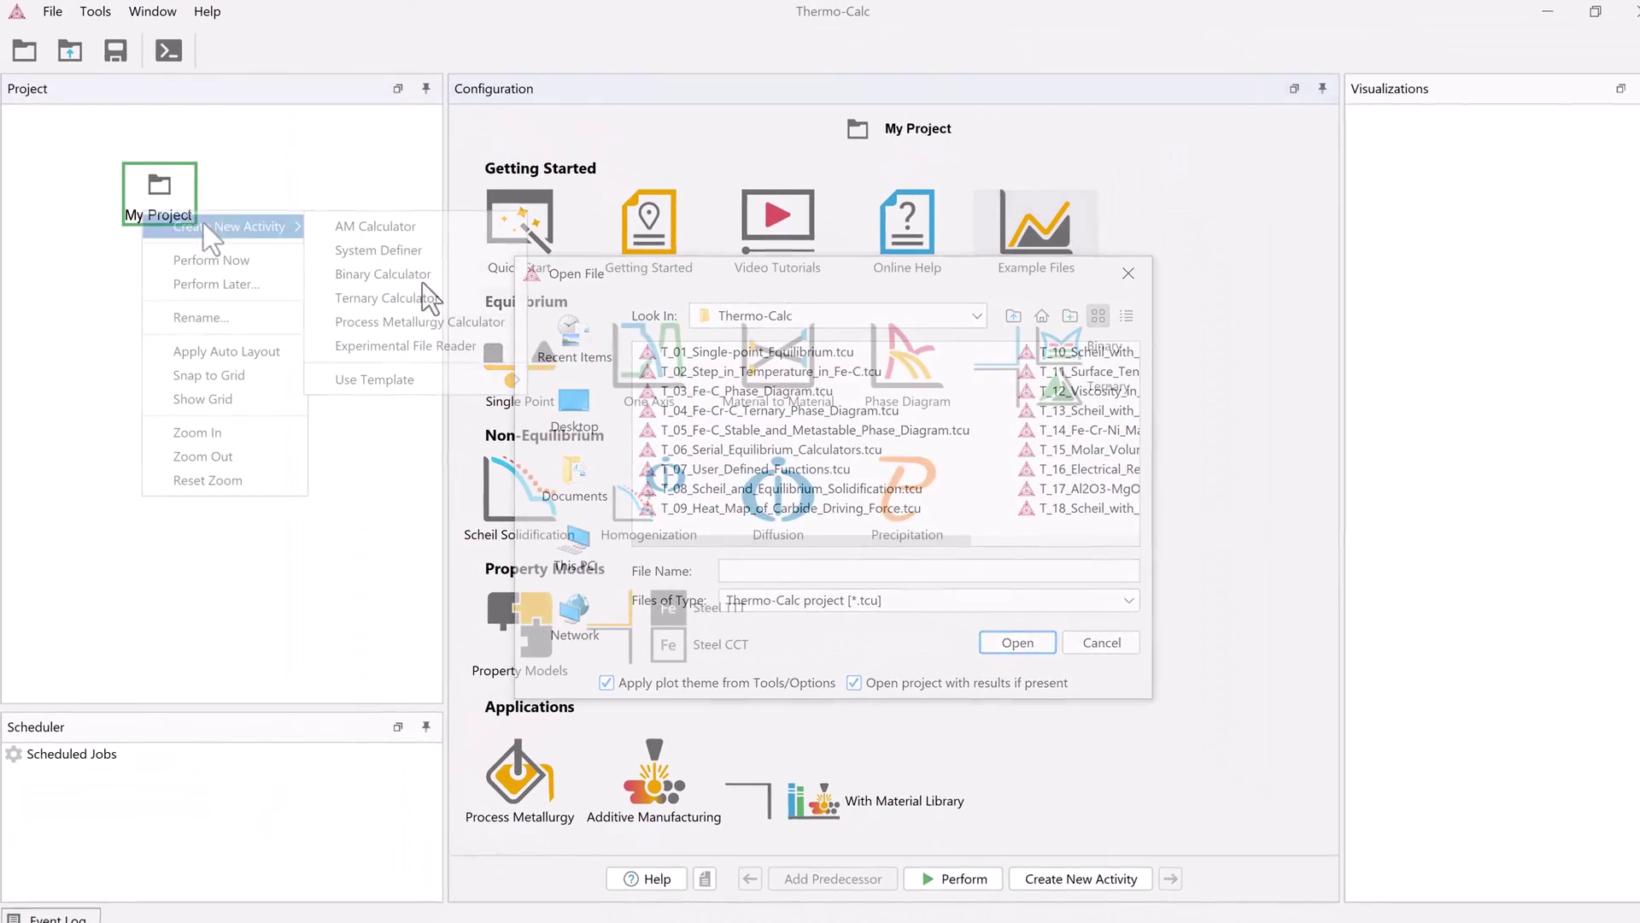
- Build a System Definer, Equilibrium Calculator and Plot Renderer chain under My Project
left_click(394, 249)
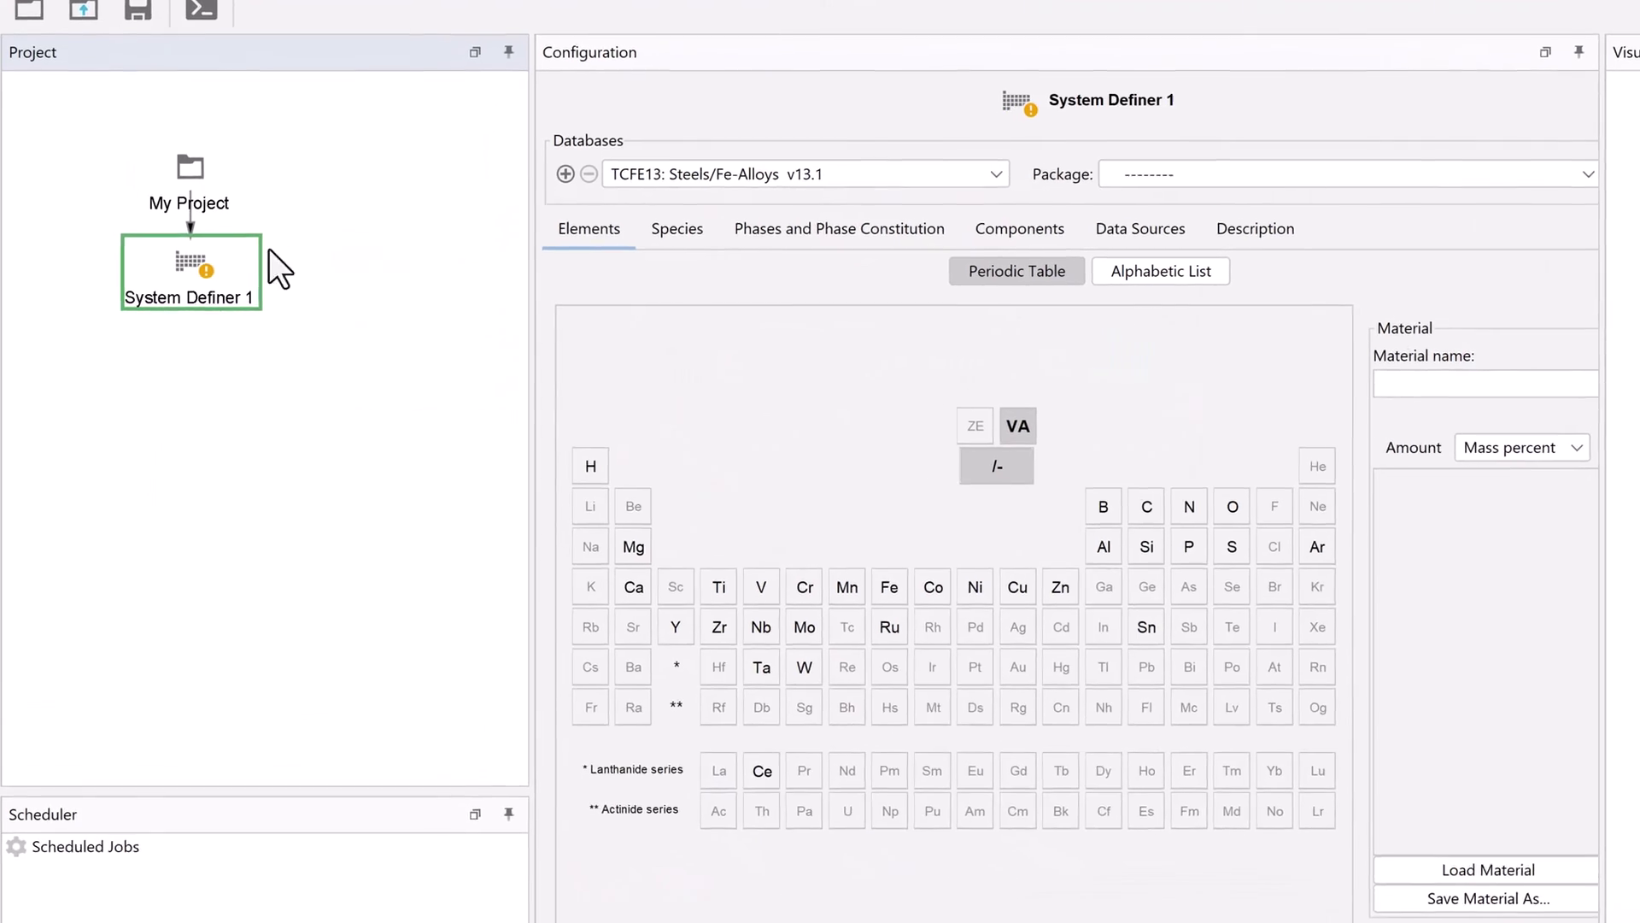
right_click(206, 253)
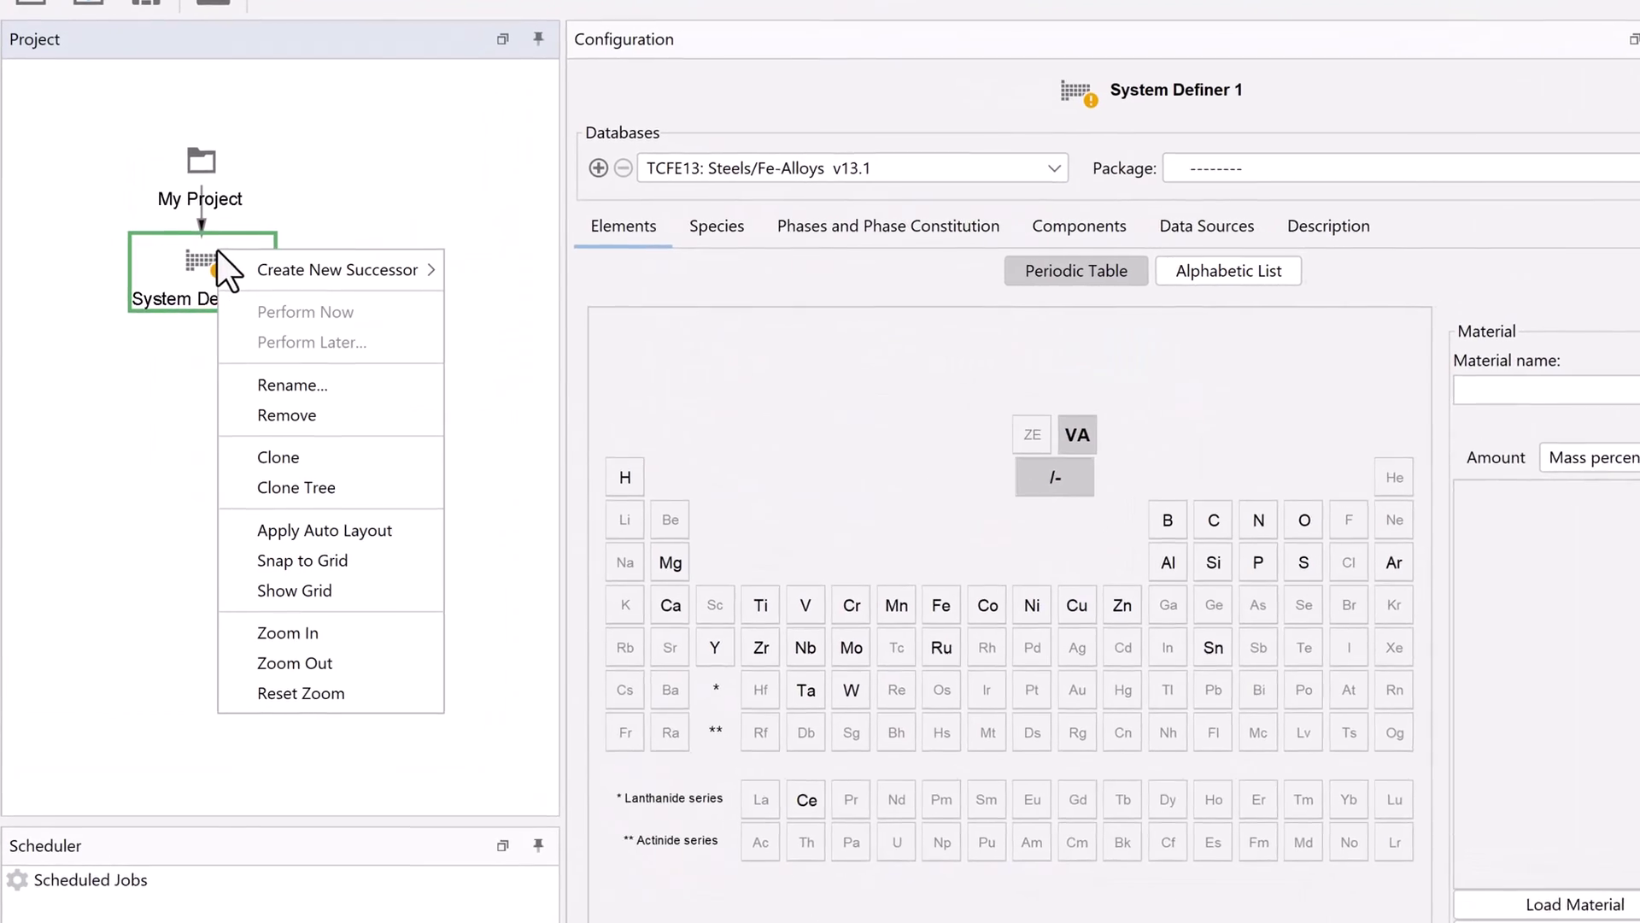
mouse_move(257, 264)
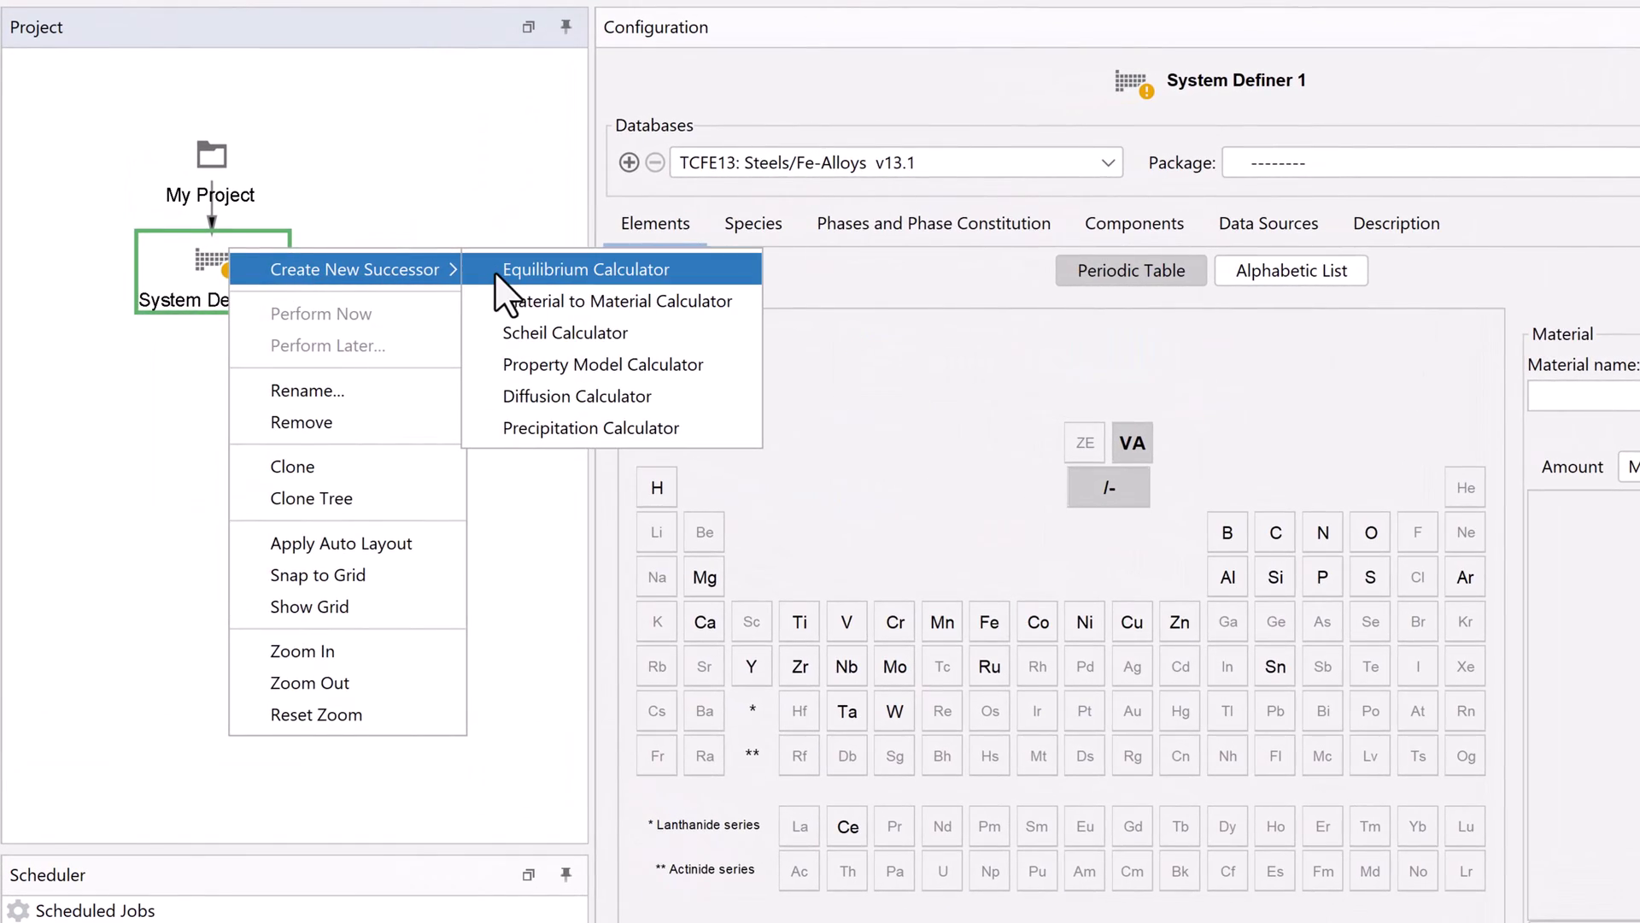
left_click(513, 269)
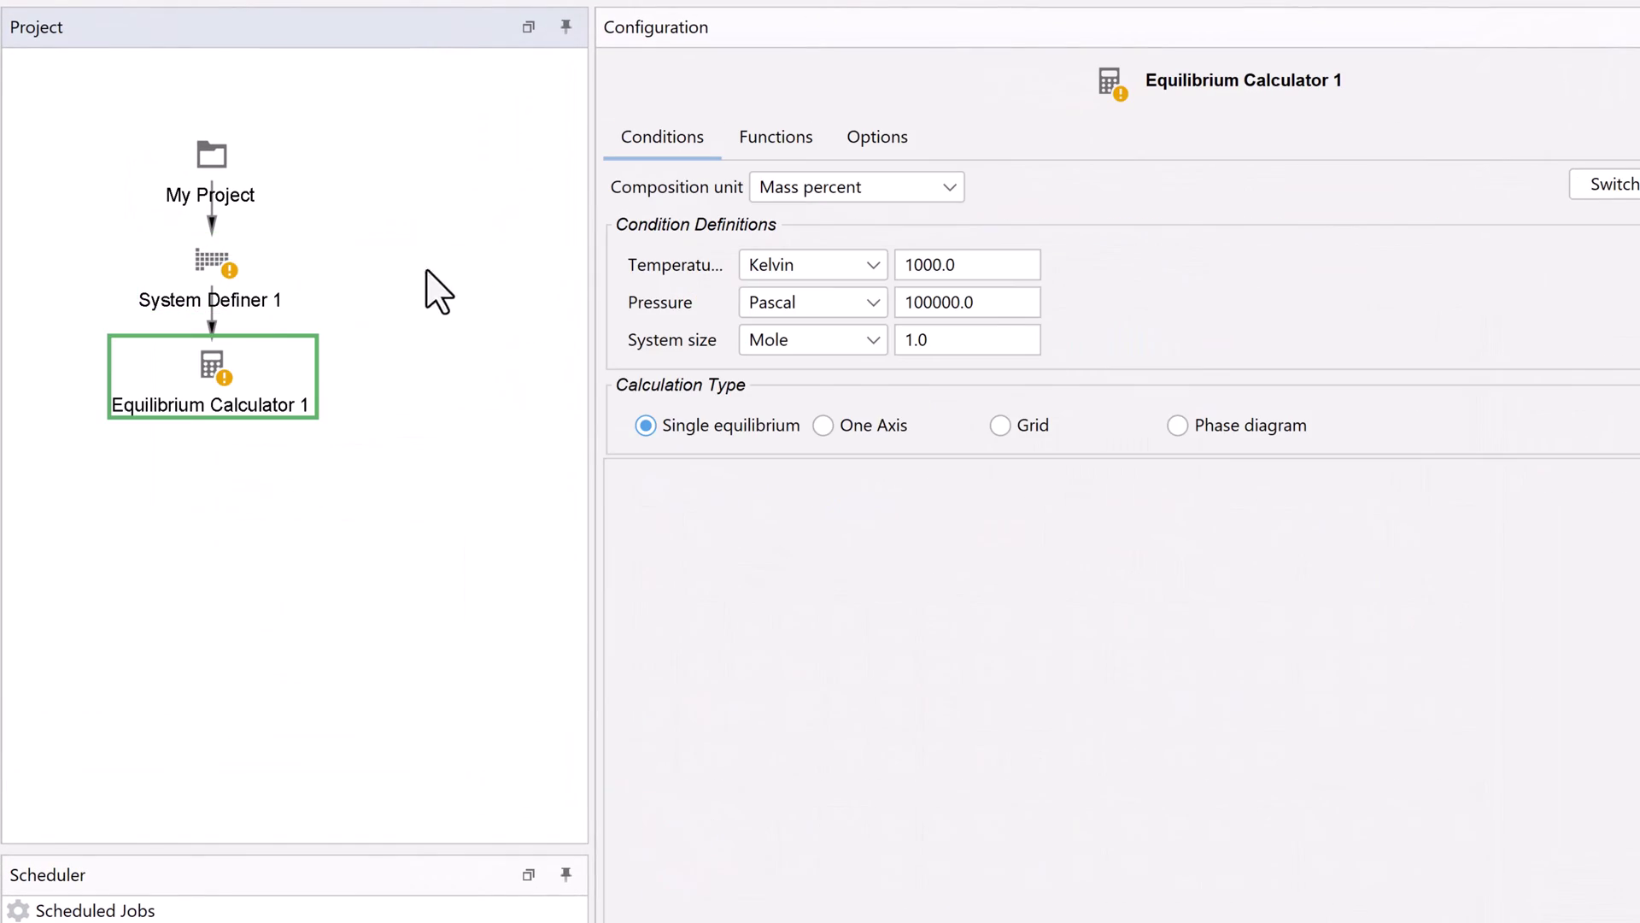
right_click(246, 351)
mouse_move(346, 376)
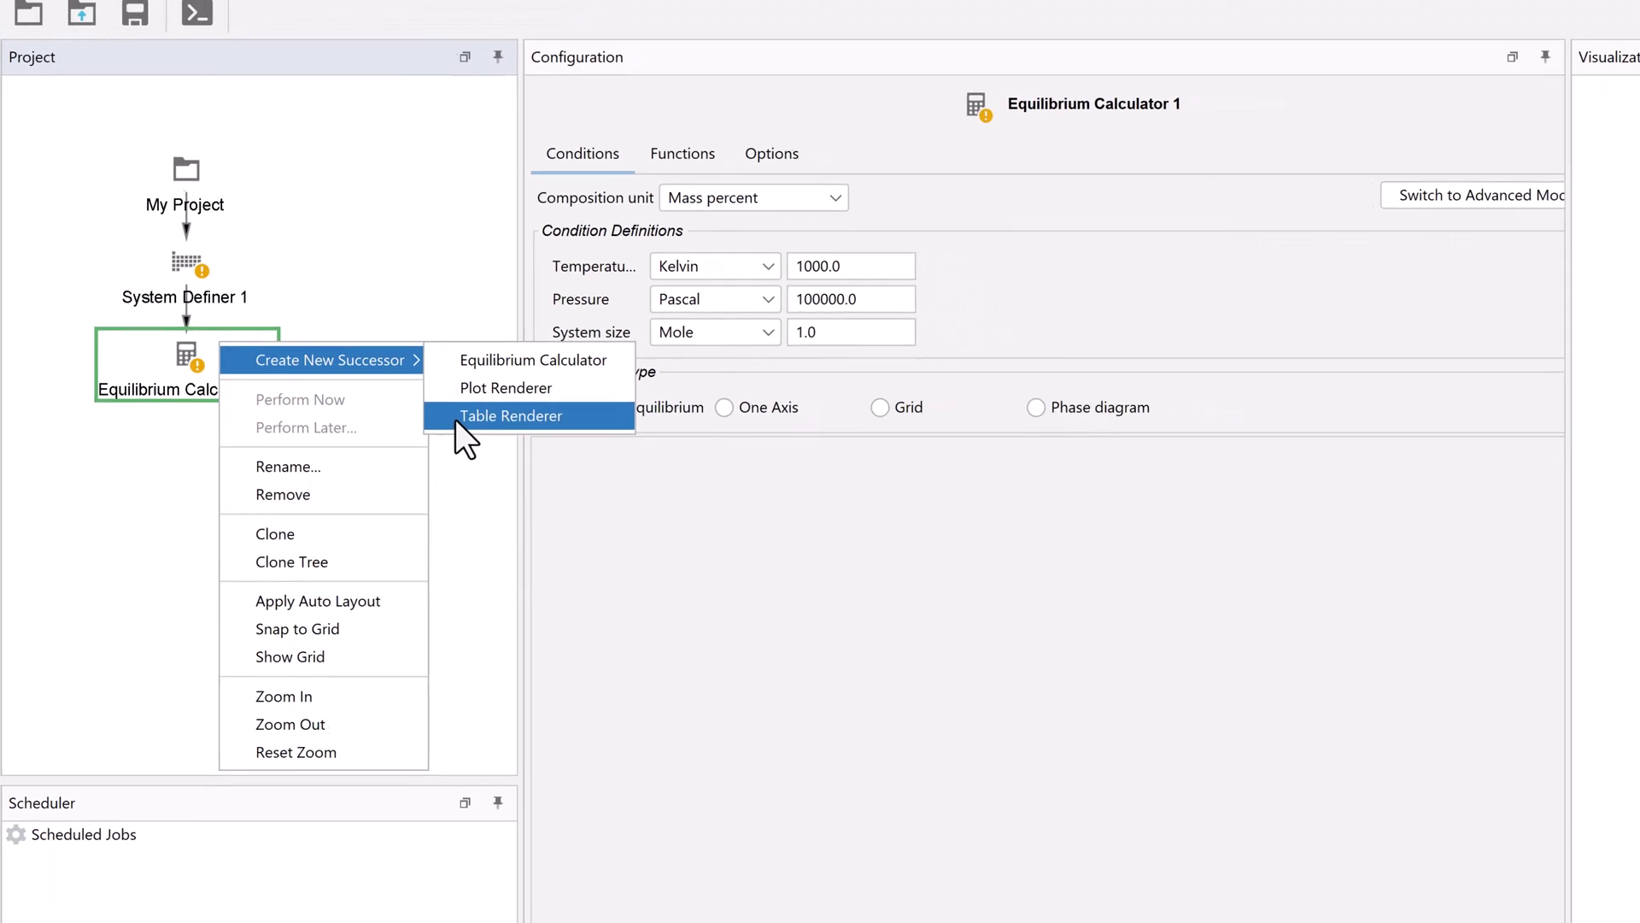
left_click(563, 400)
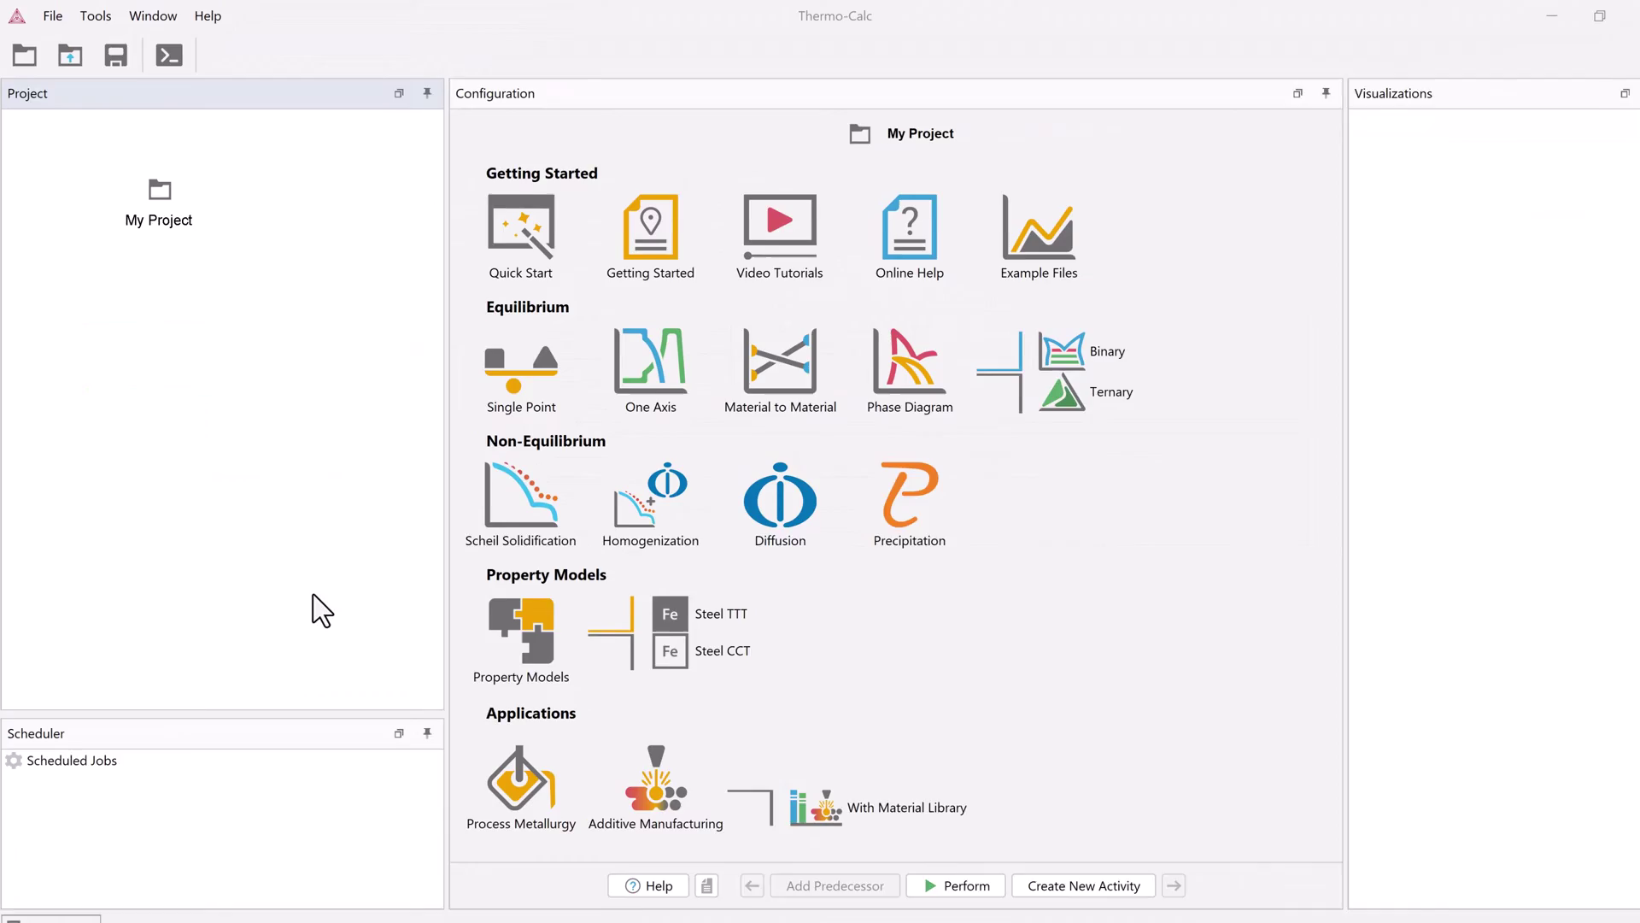
- Browse the bundled Thermo-Calc example projects folder, then close it without opening anything
left_click(210, 12)
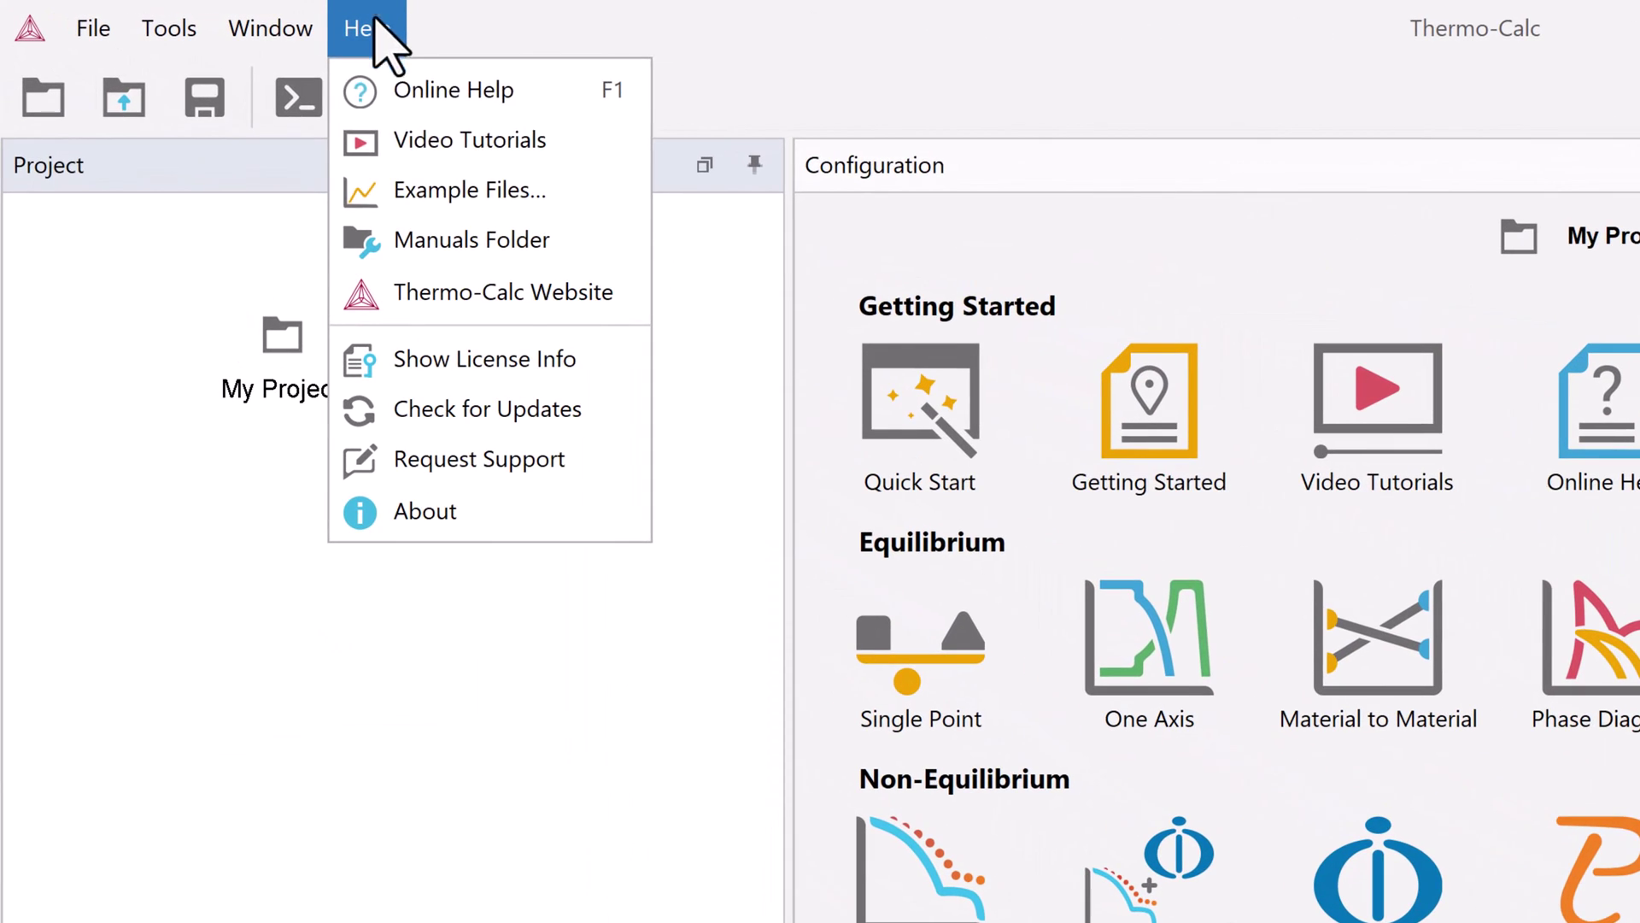
left_click(380, 184)
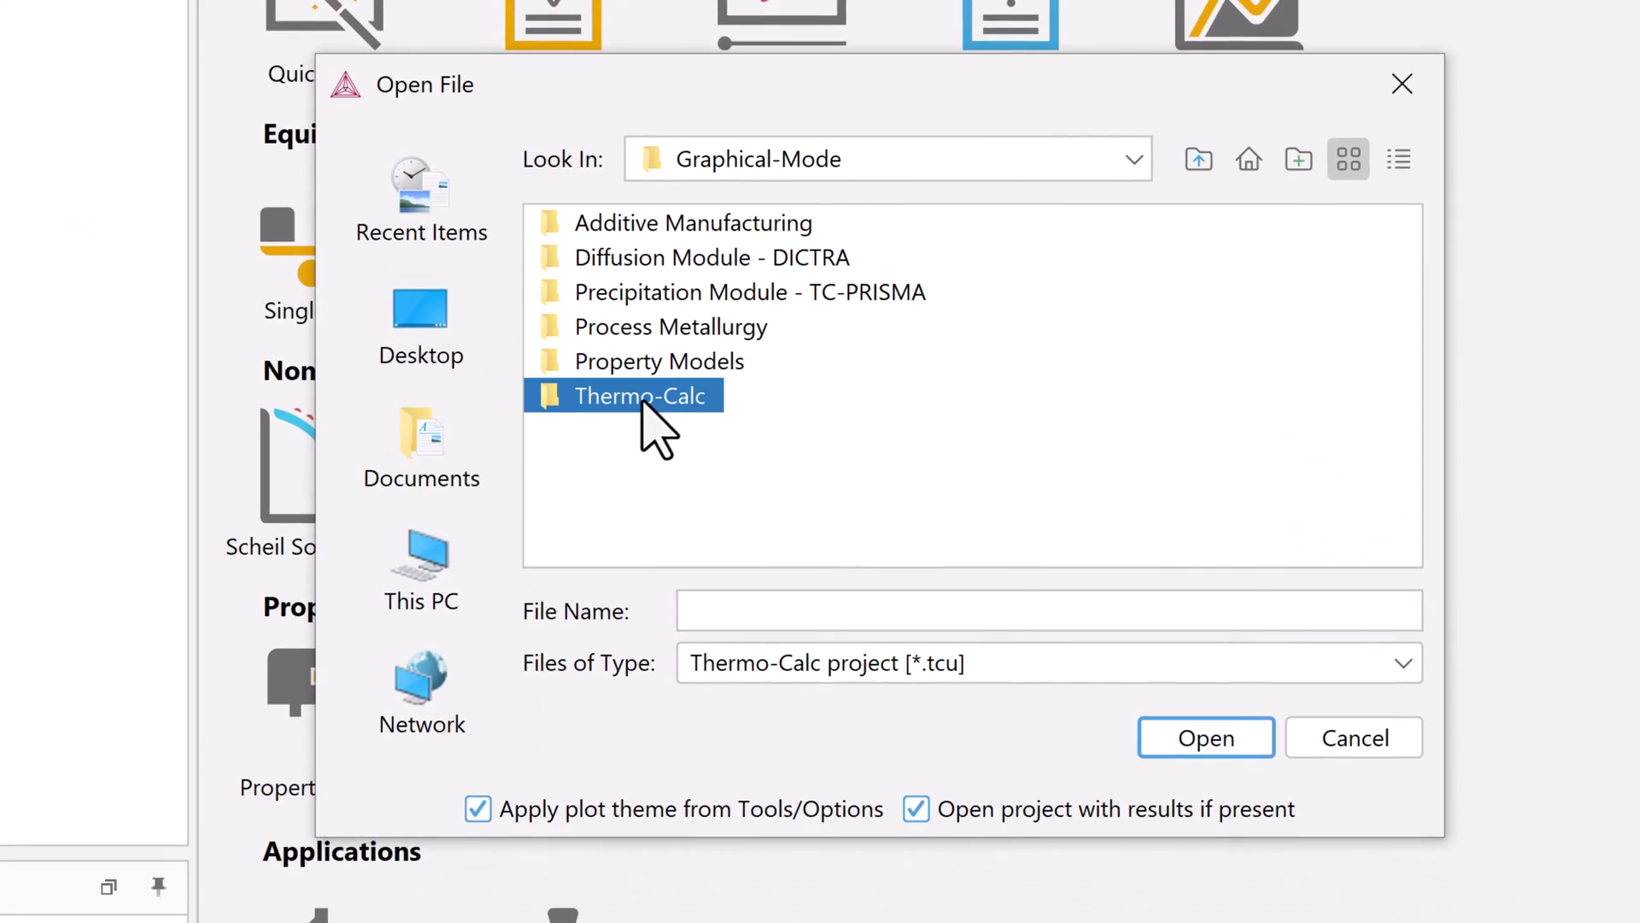
double_click(1134, 736)
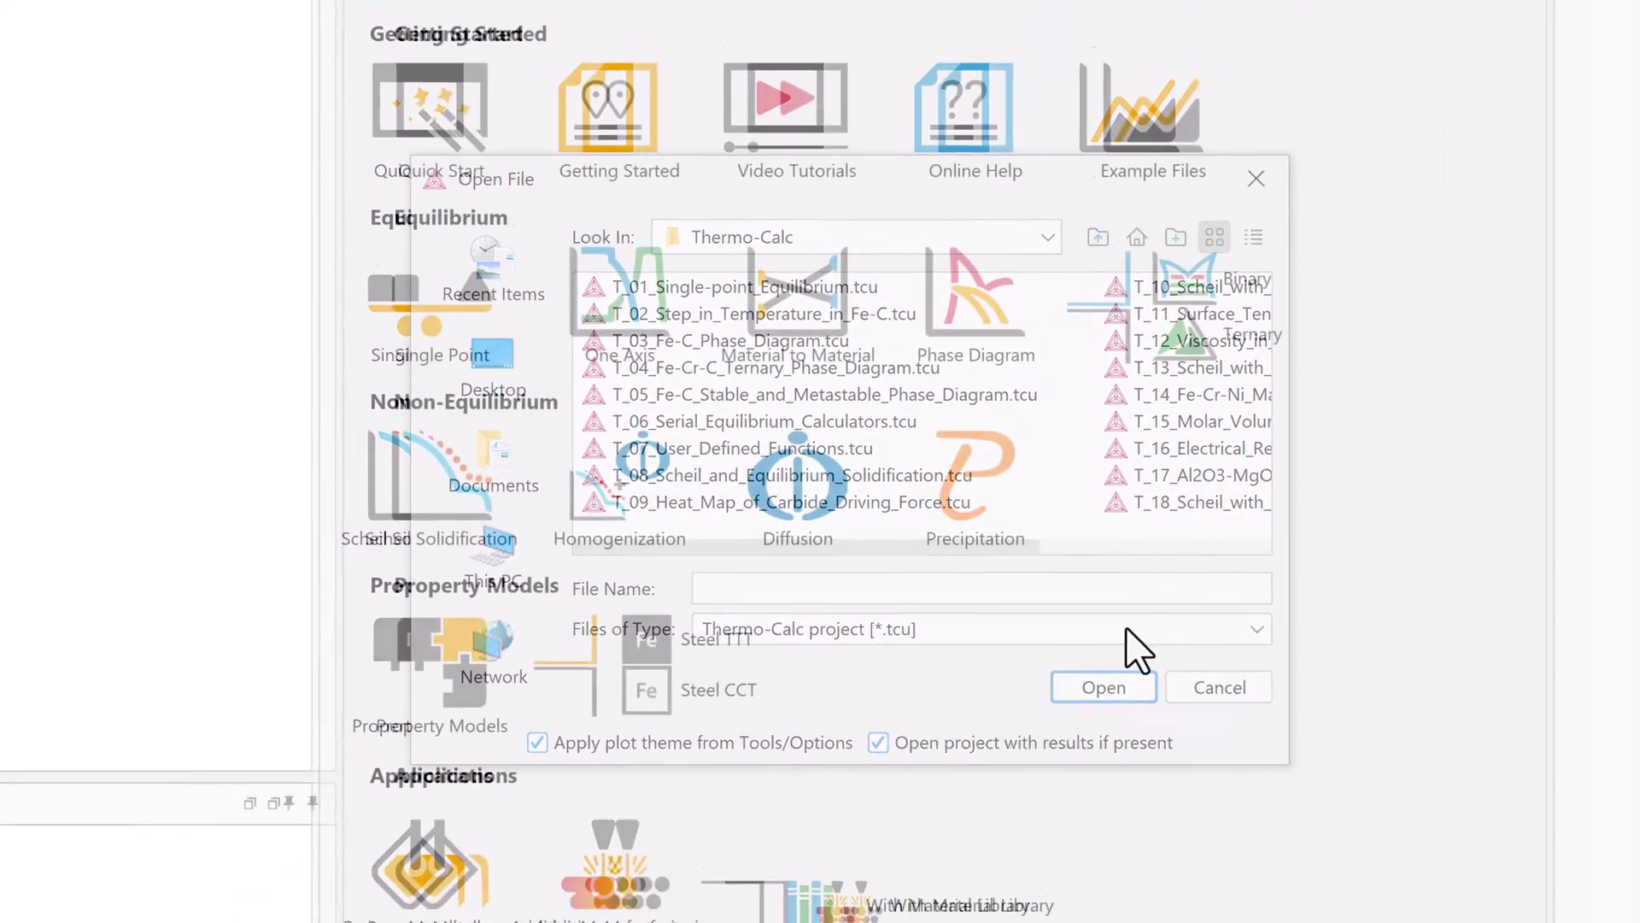
key("Escape")
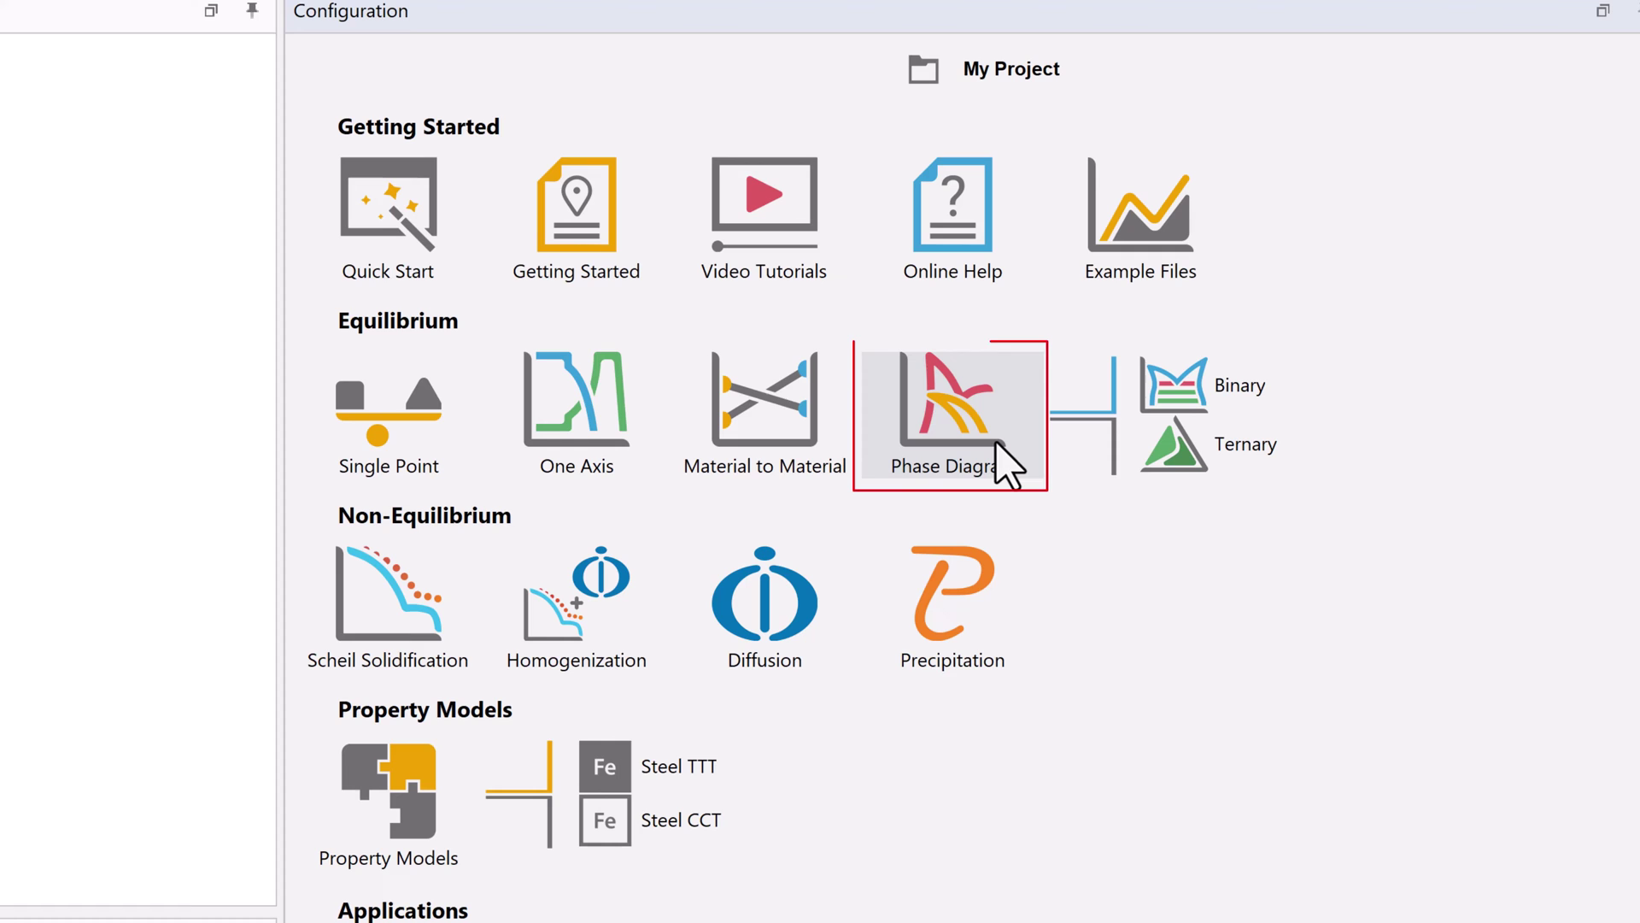
- Create a Phase Diagram project on the FEDEMO database with Fe and C, and review Equilibrium Calculator 1
left_click(1009, 466)
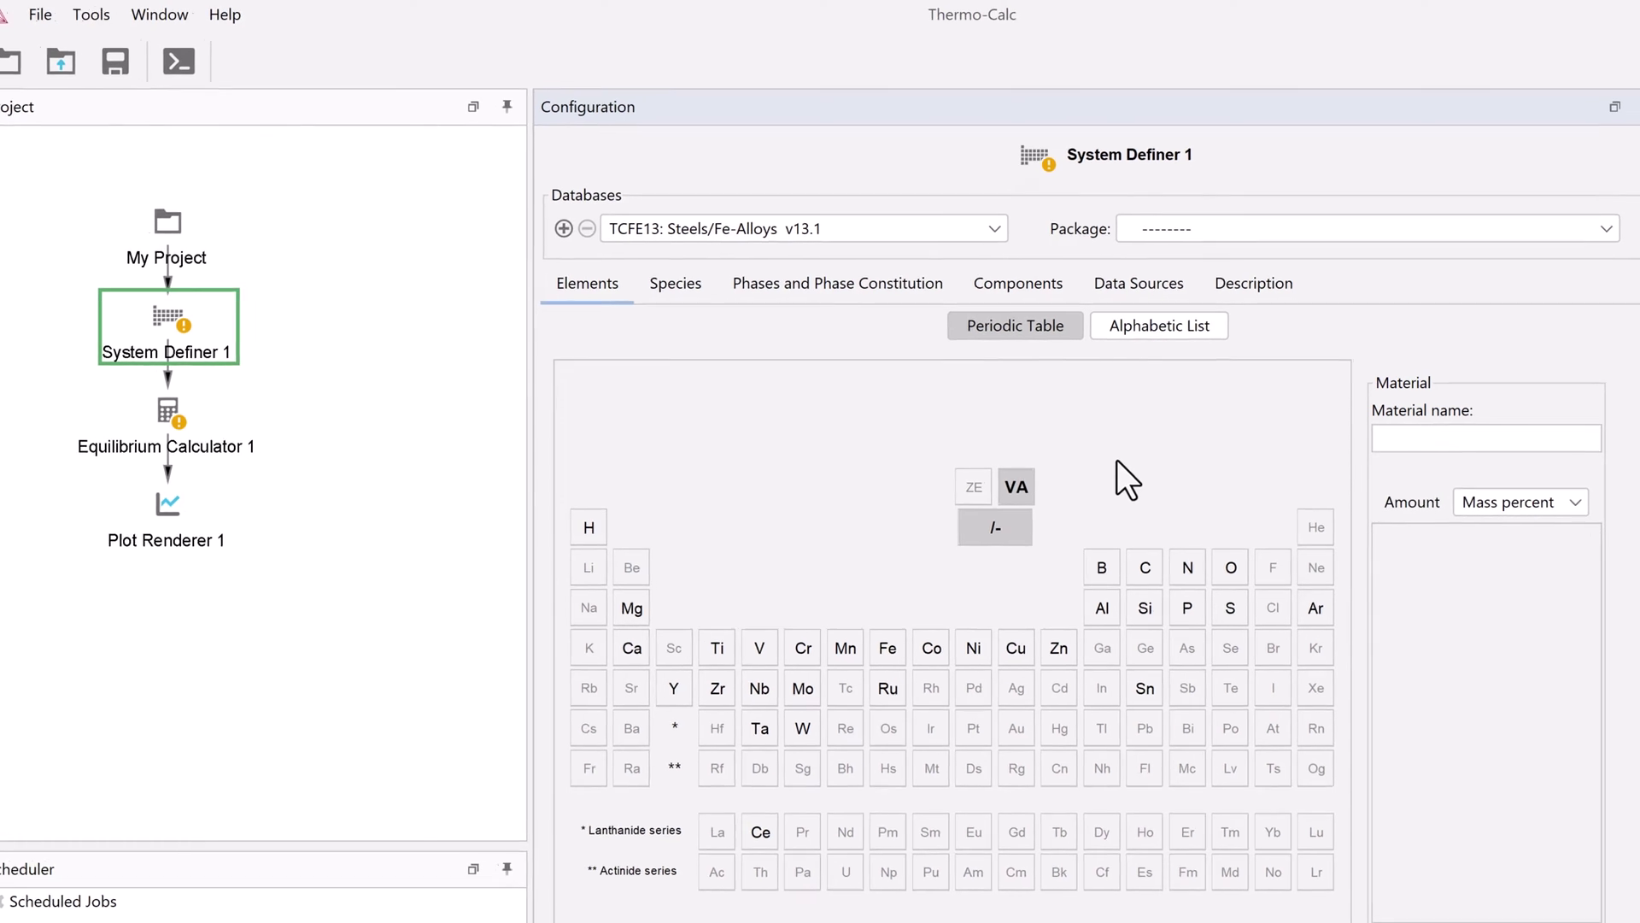
left_click(1000, 231)
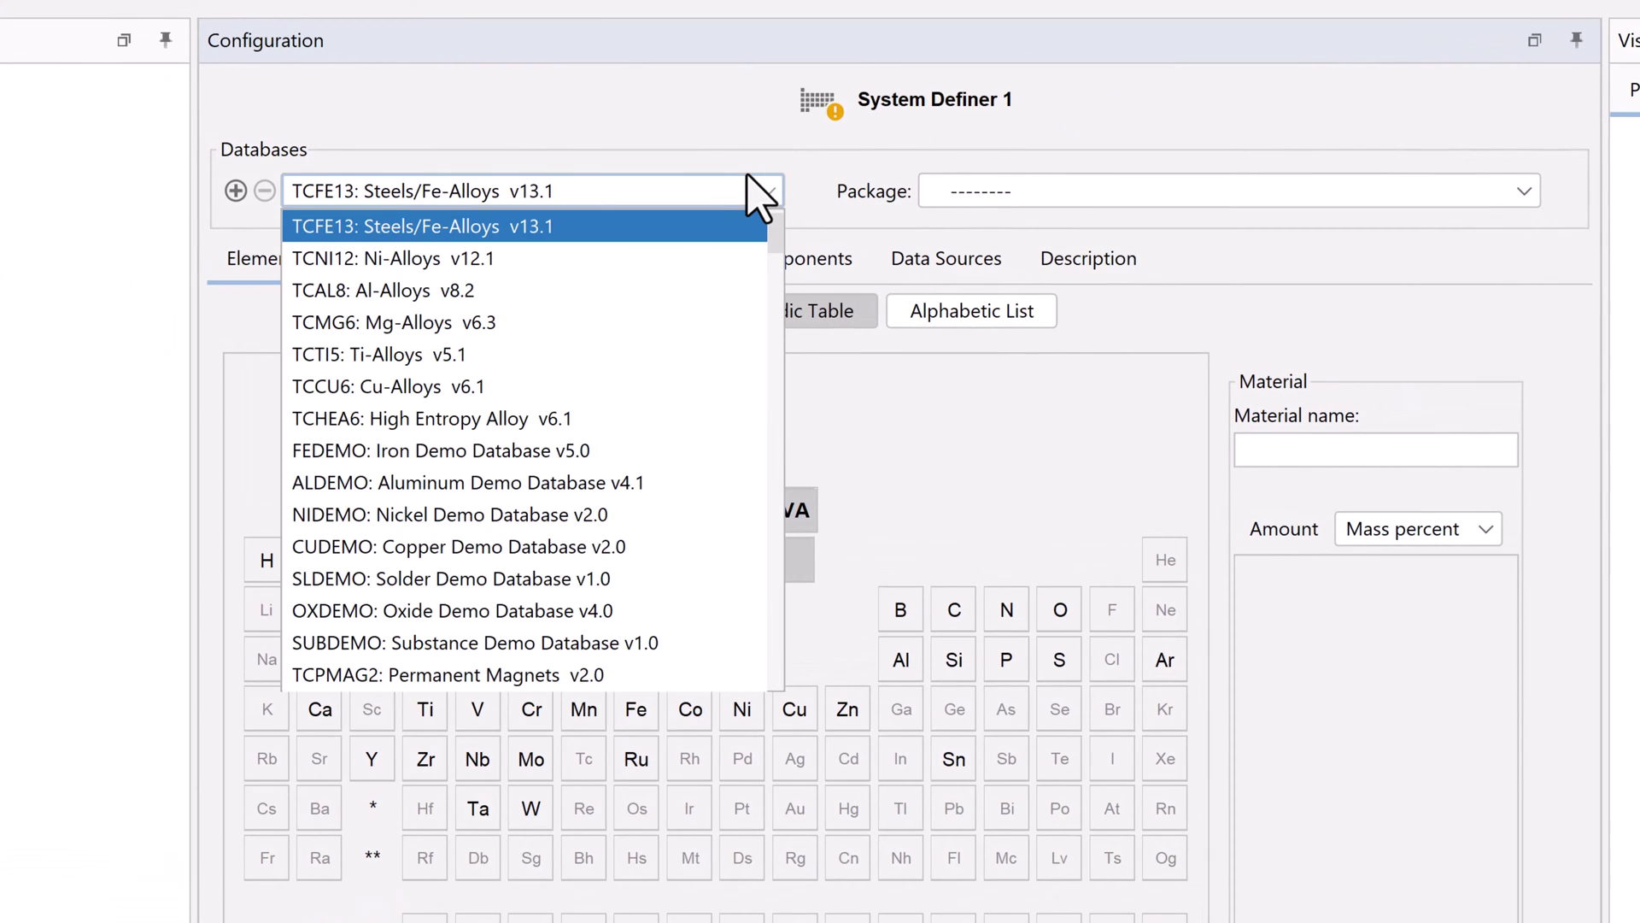
left_click(645, 451)
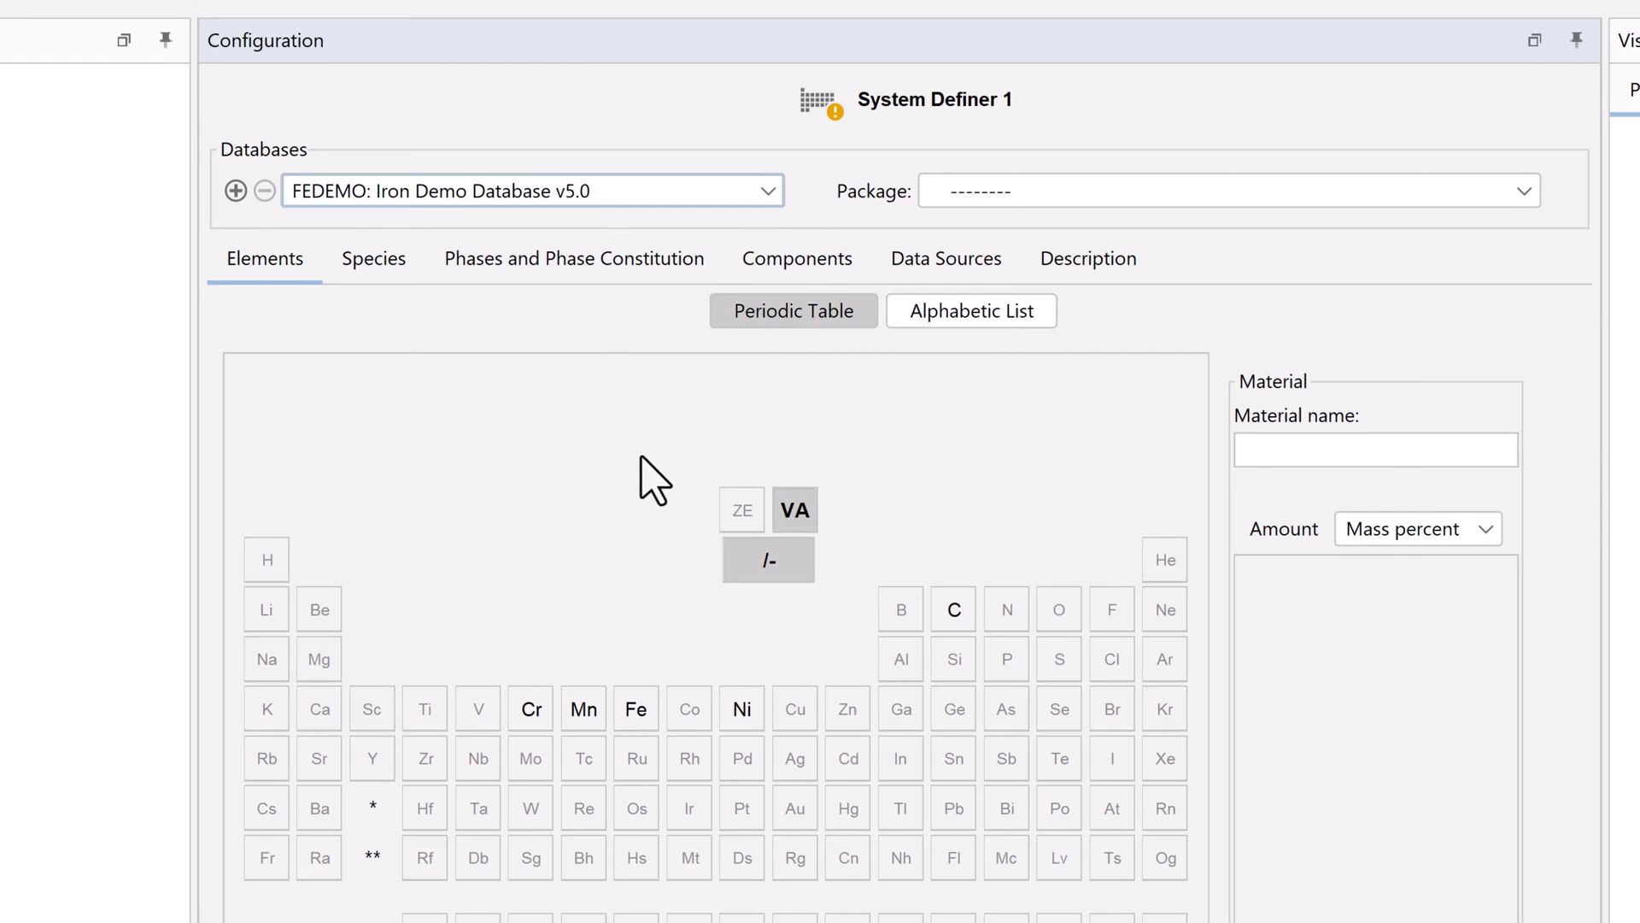
left_click(635, 709)
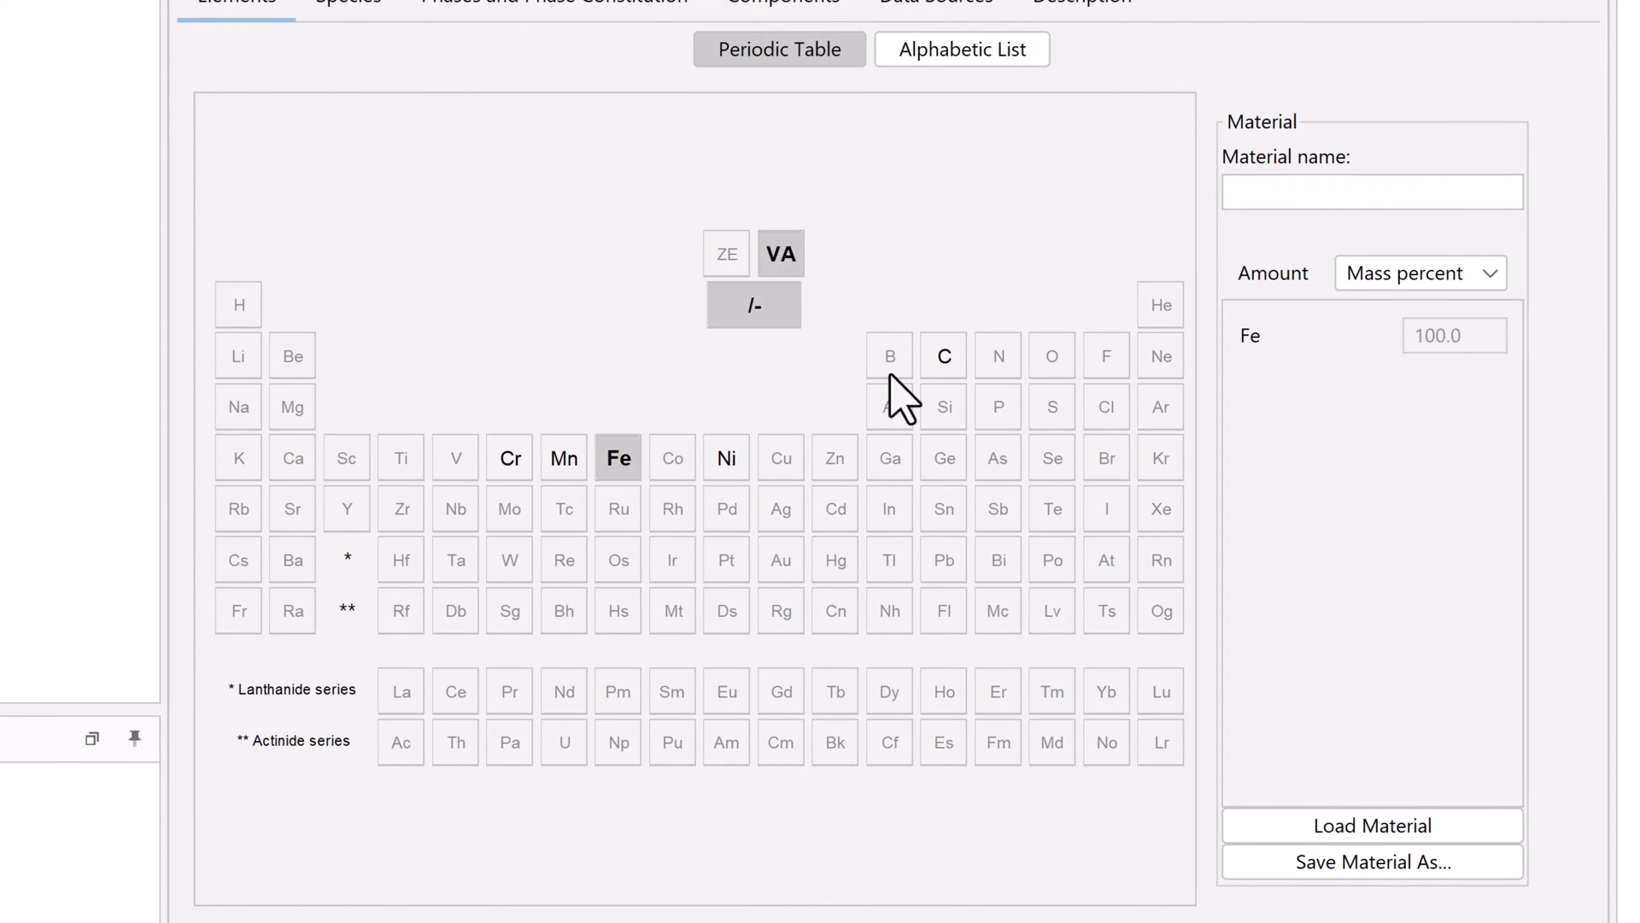
left_click(940, 357)
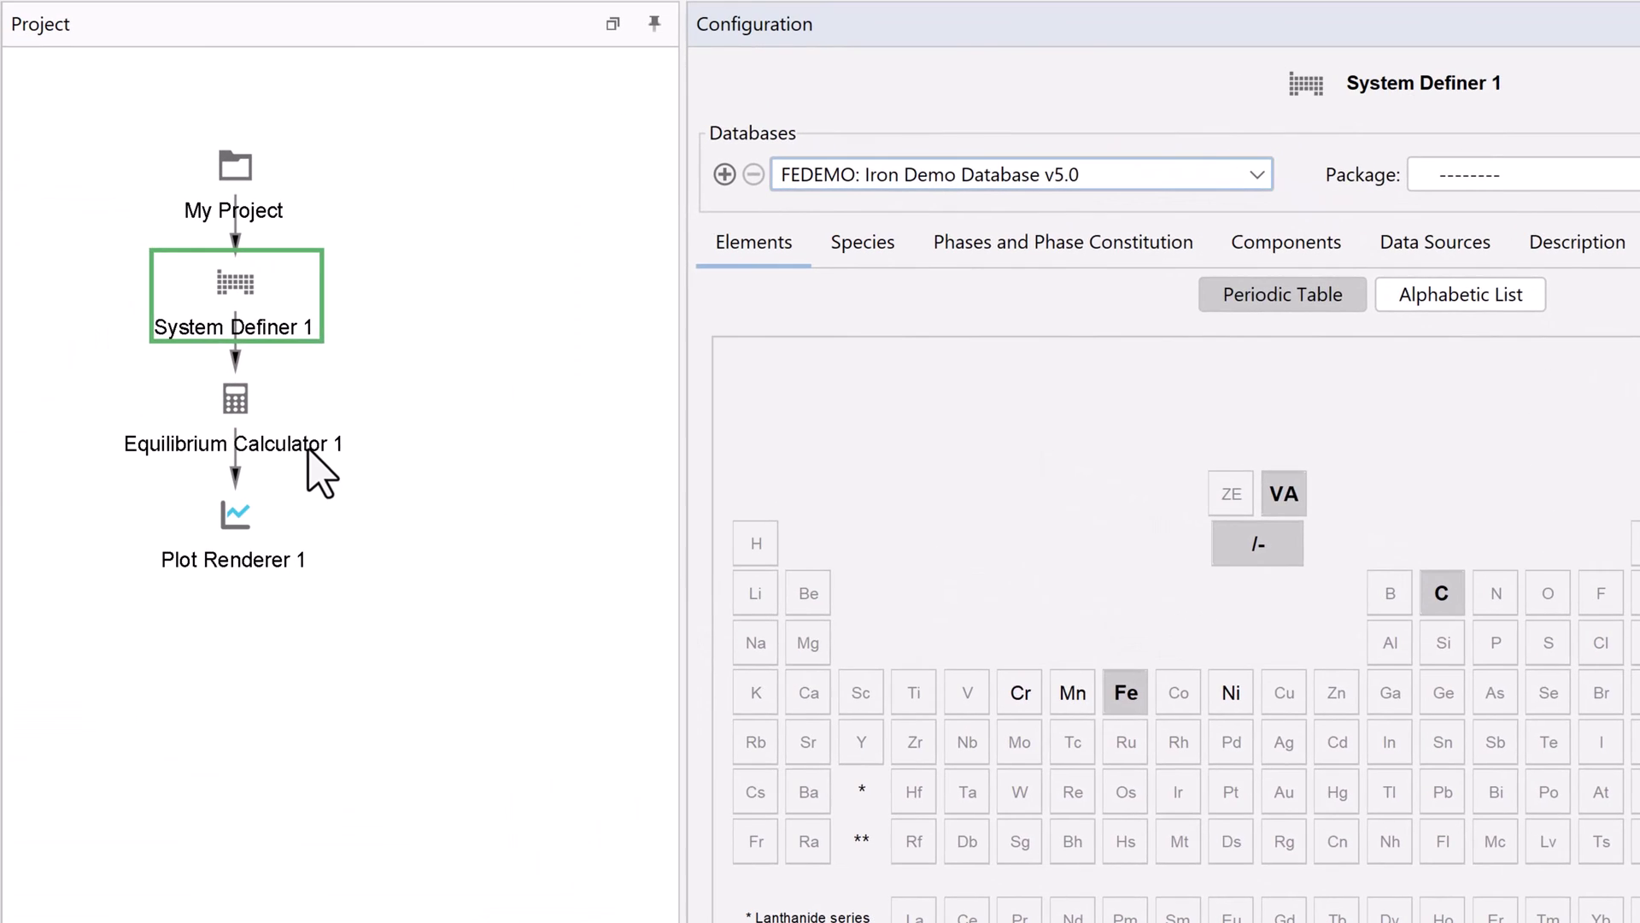
left_click(0, 229)
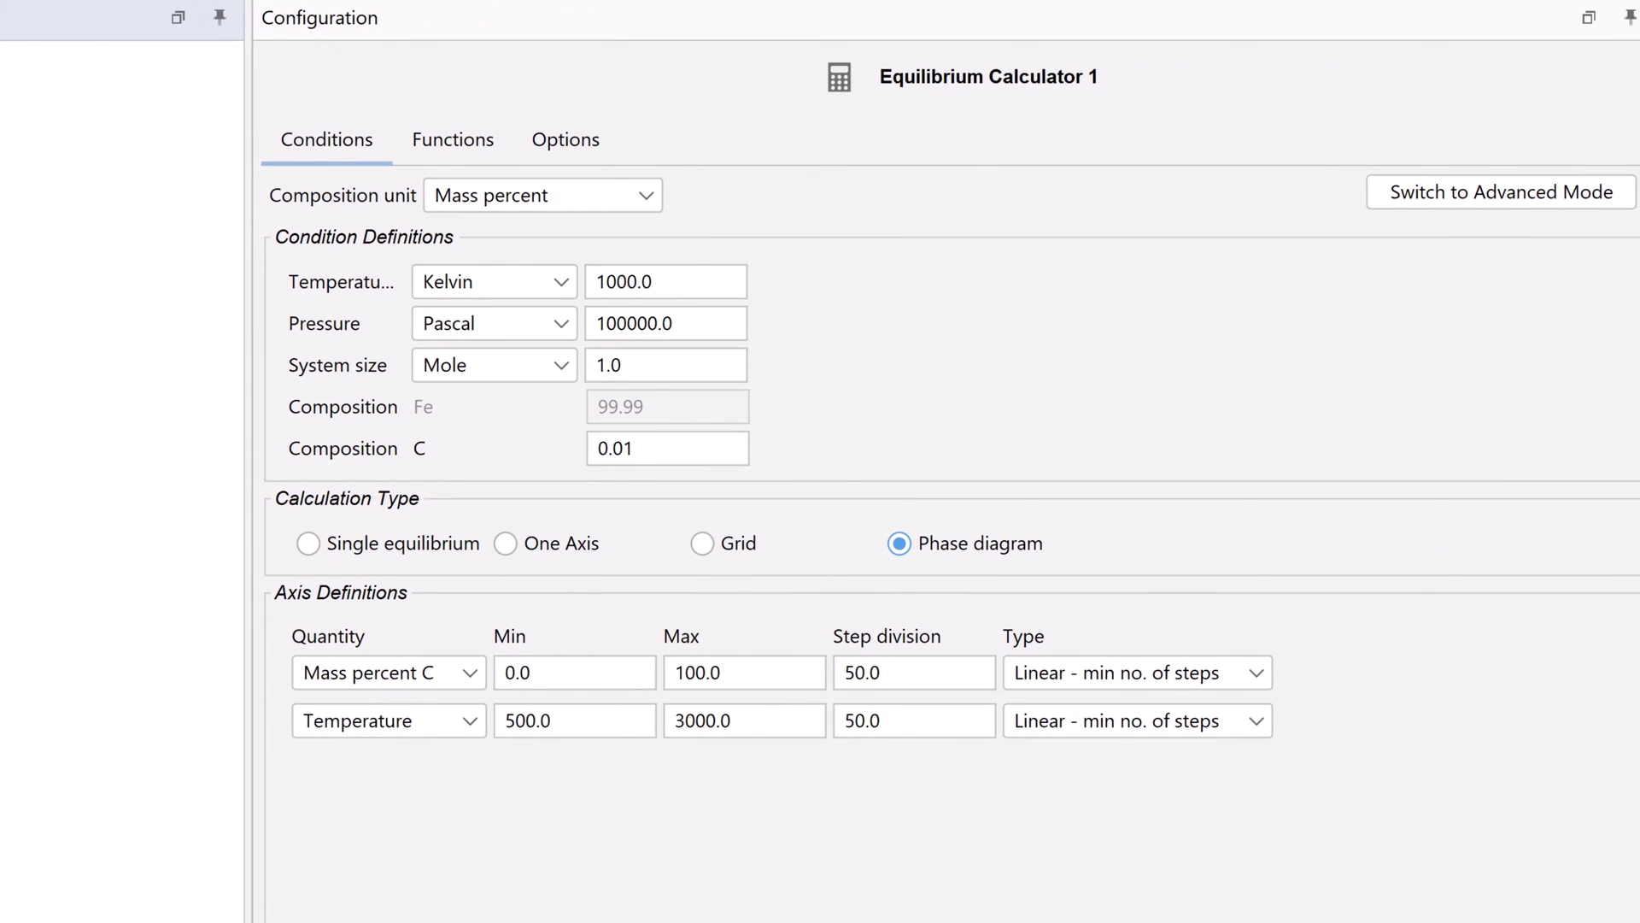
- In Plot Renderer 1, plot C as mole fraction from 0 to 0.25 with step 0.025
left_click(291, 545)
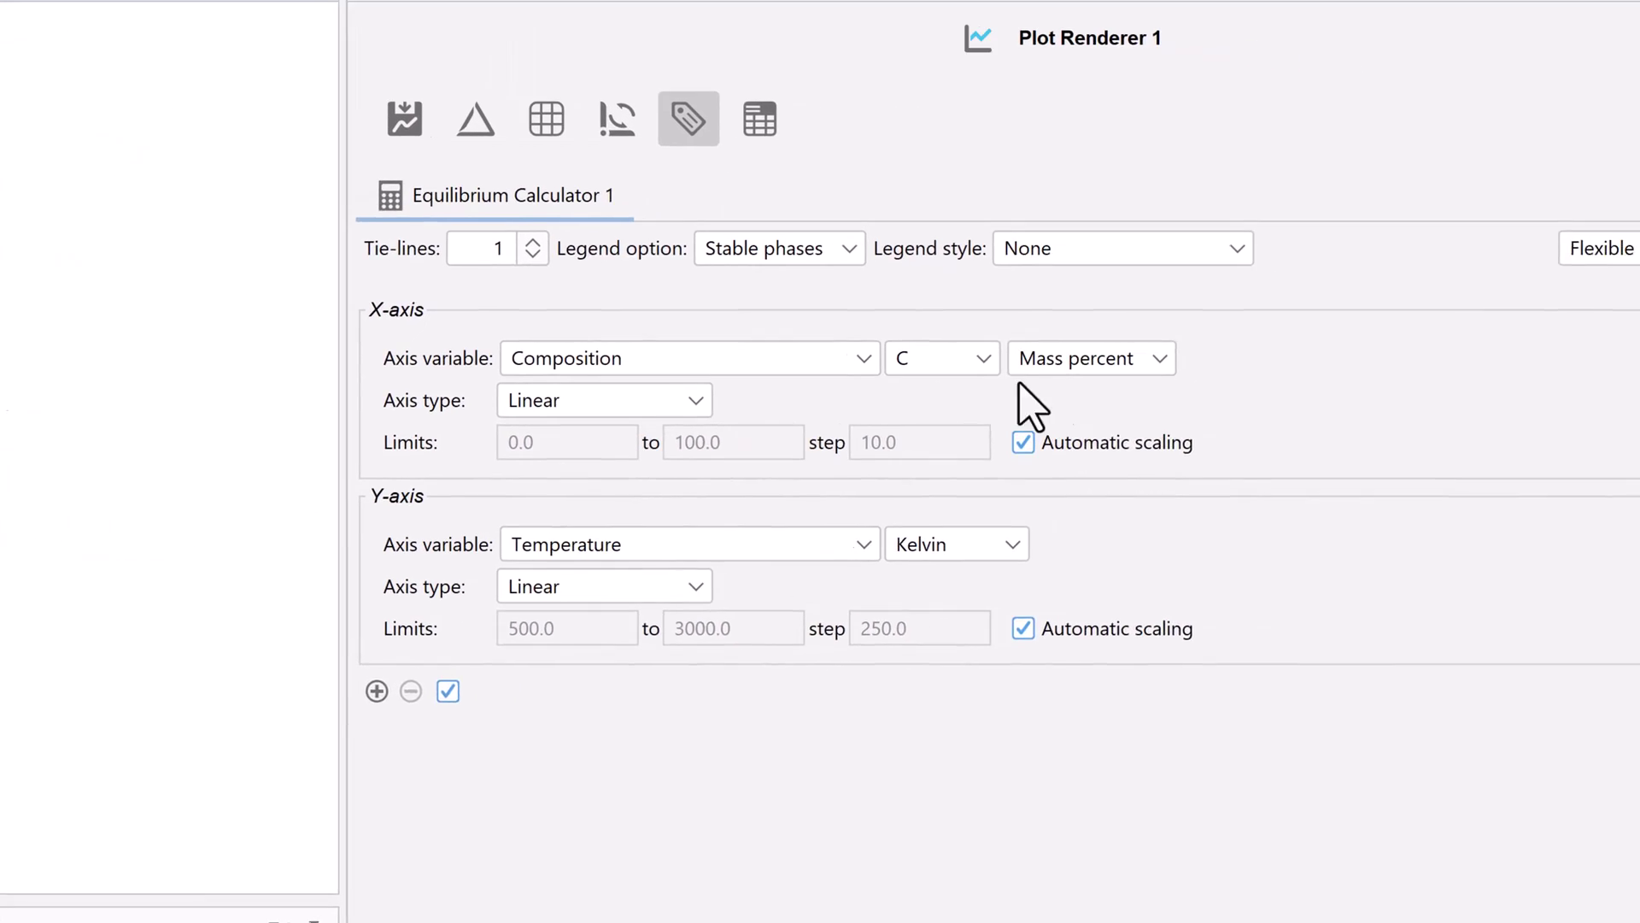
left_click(1073, 350)
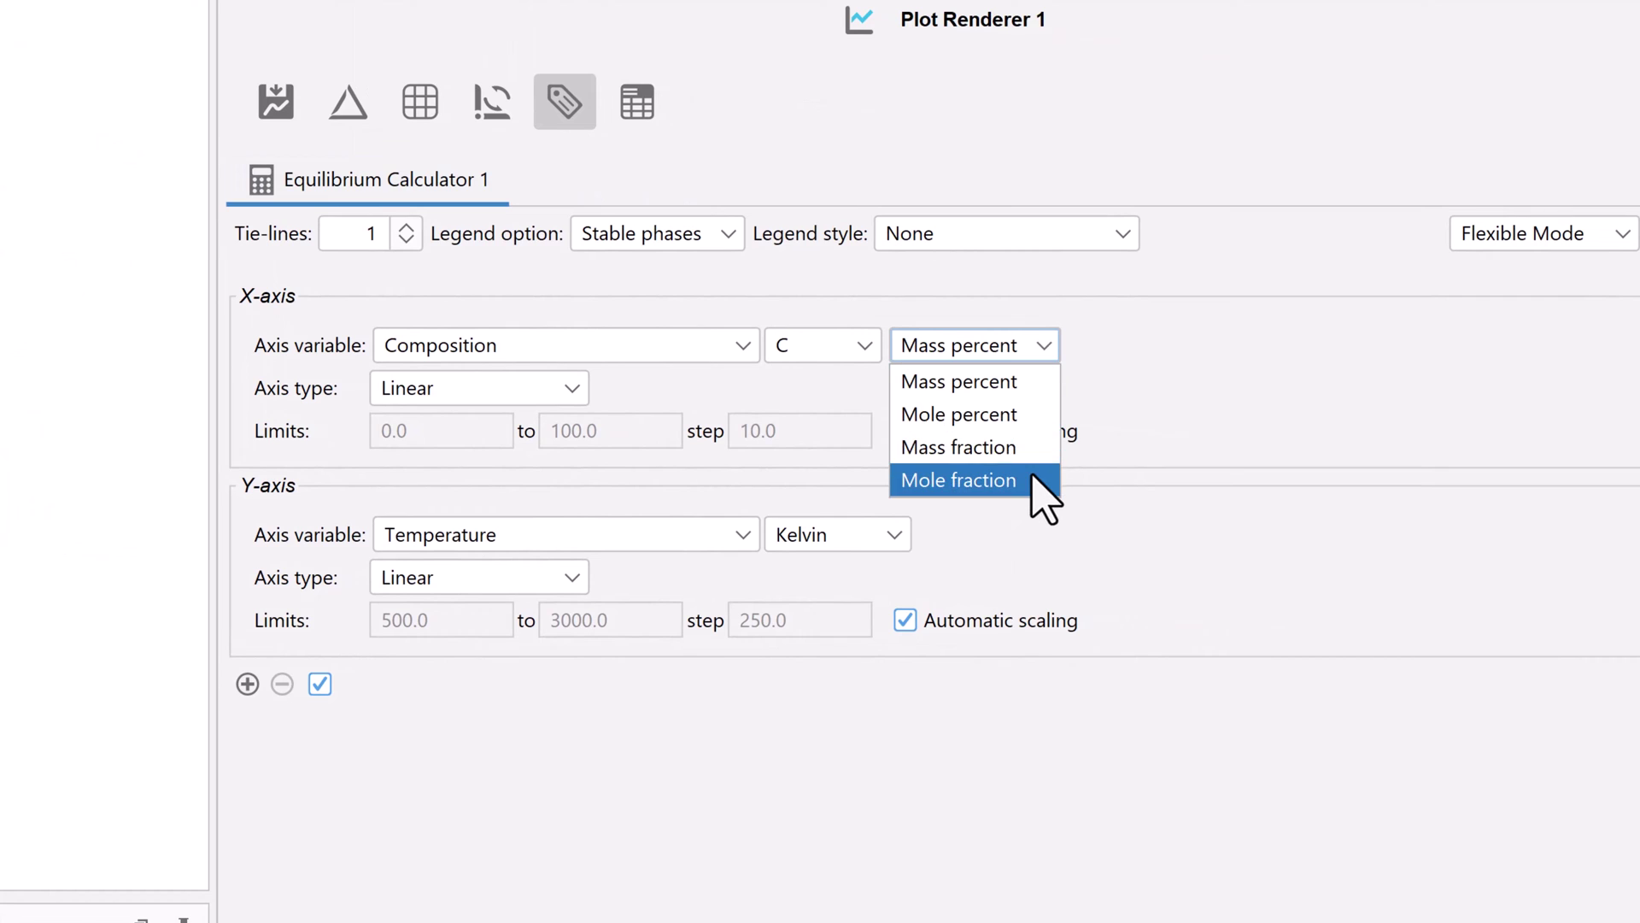
left_click(1059, 478)
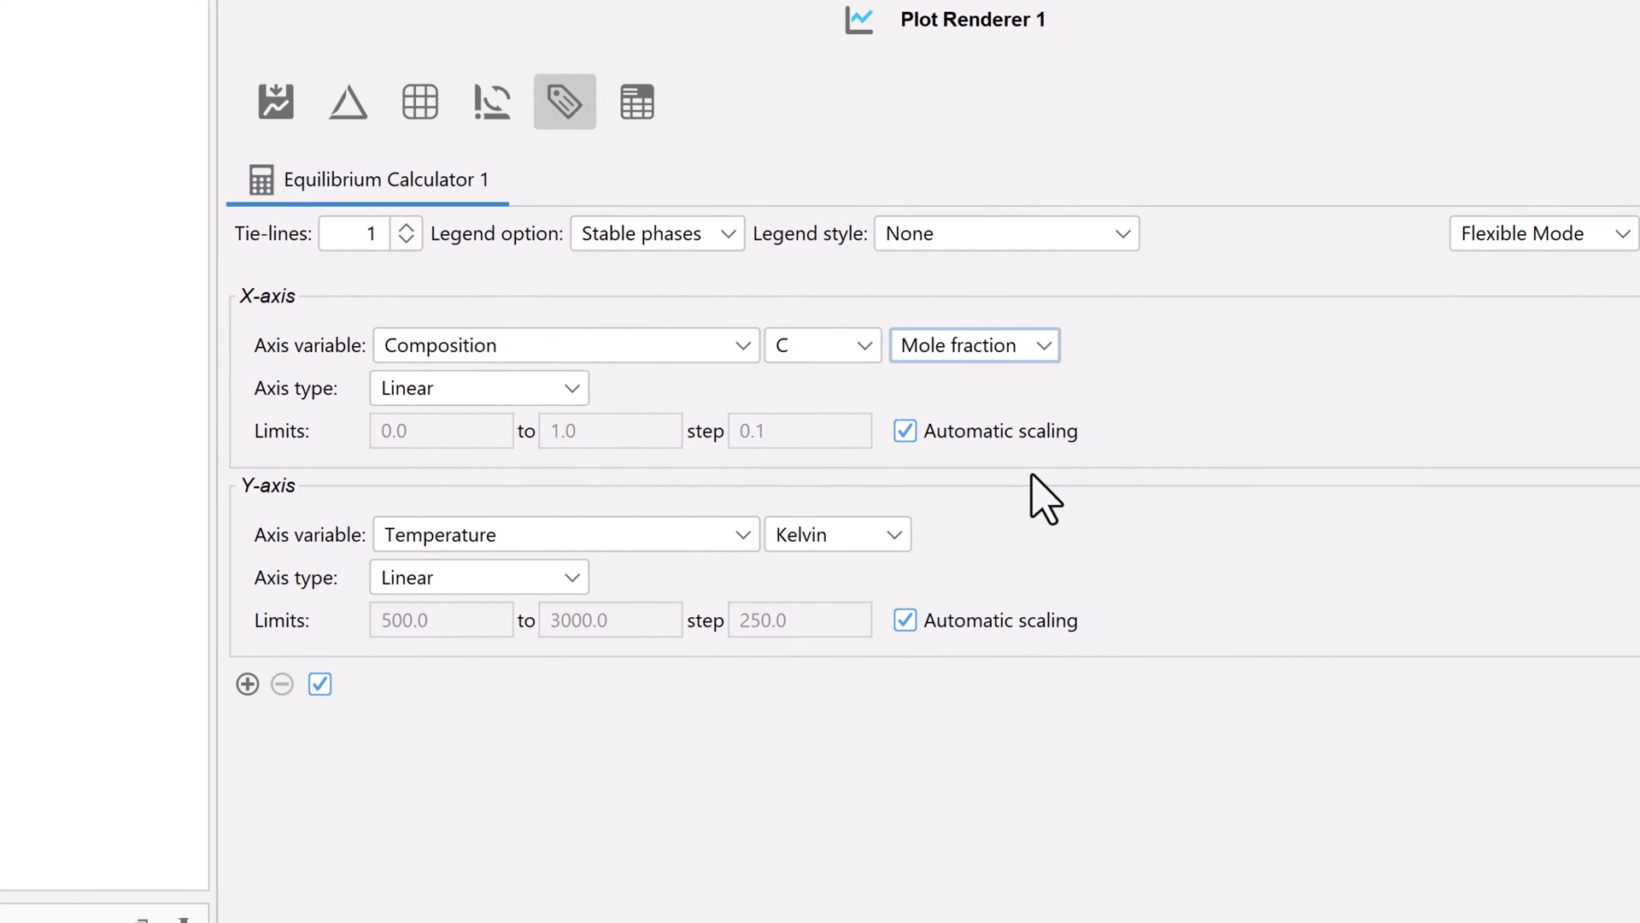
left_click(911, 434)
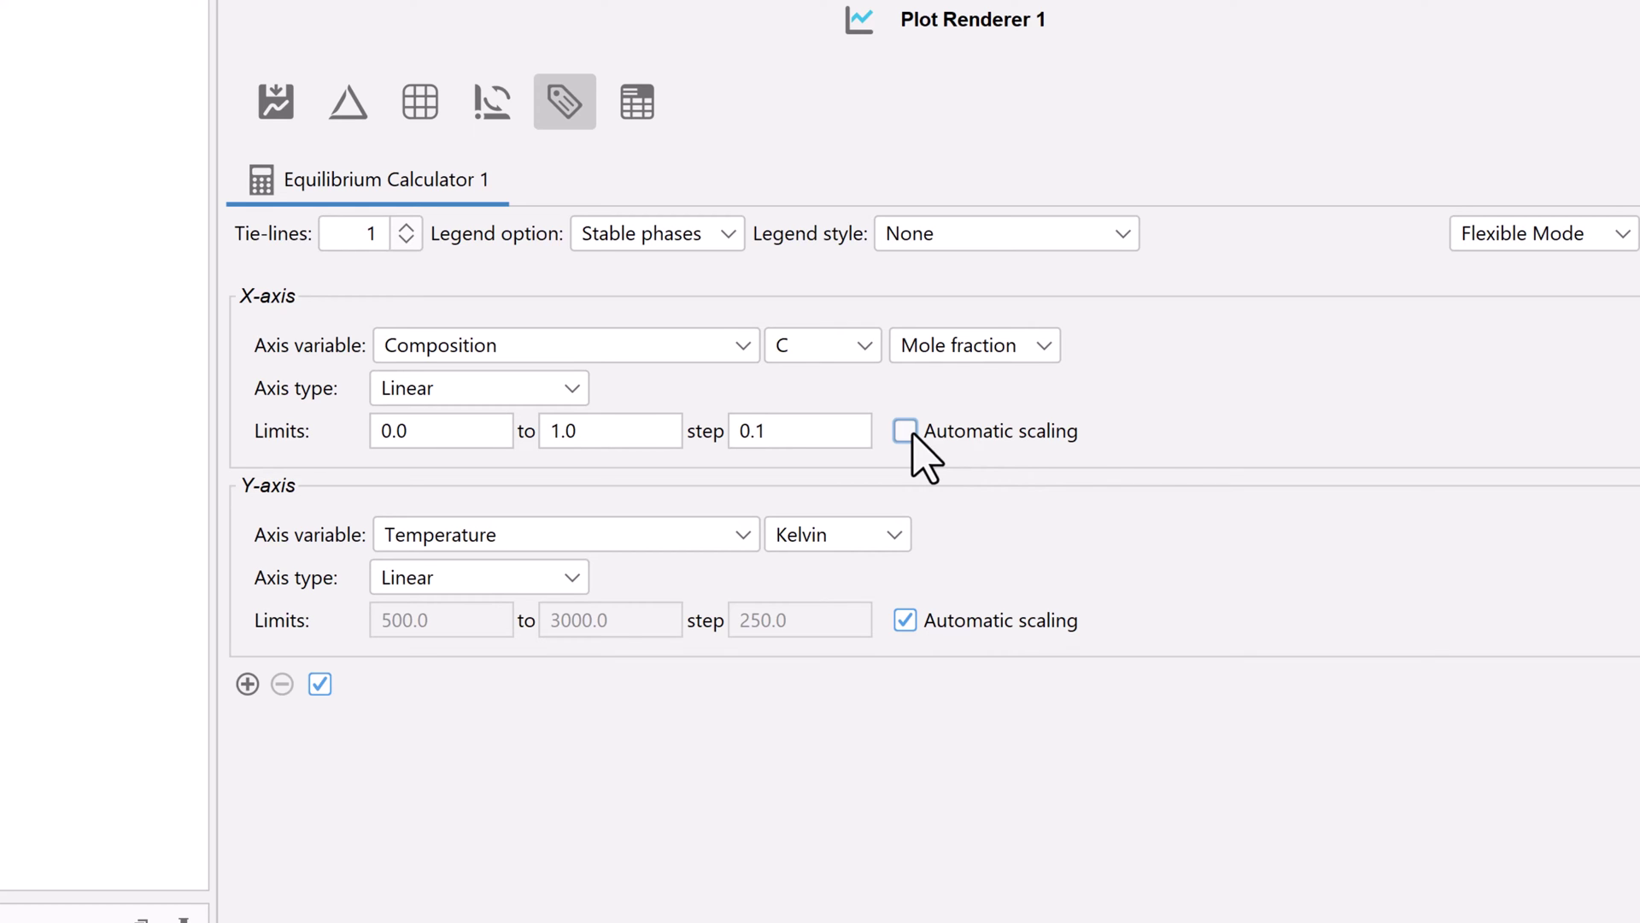
double_click(609, 427)
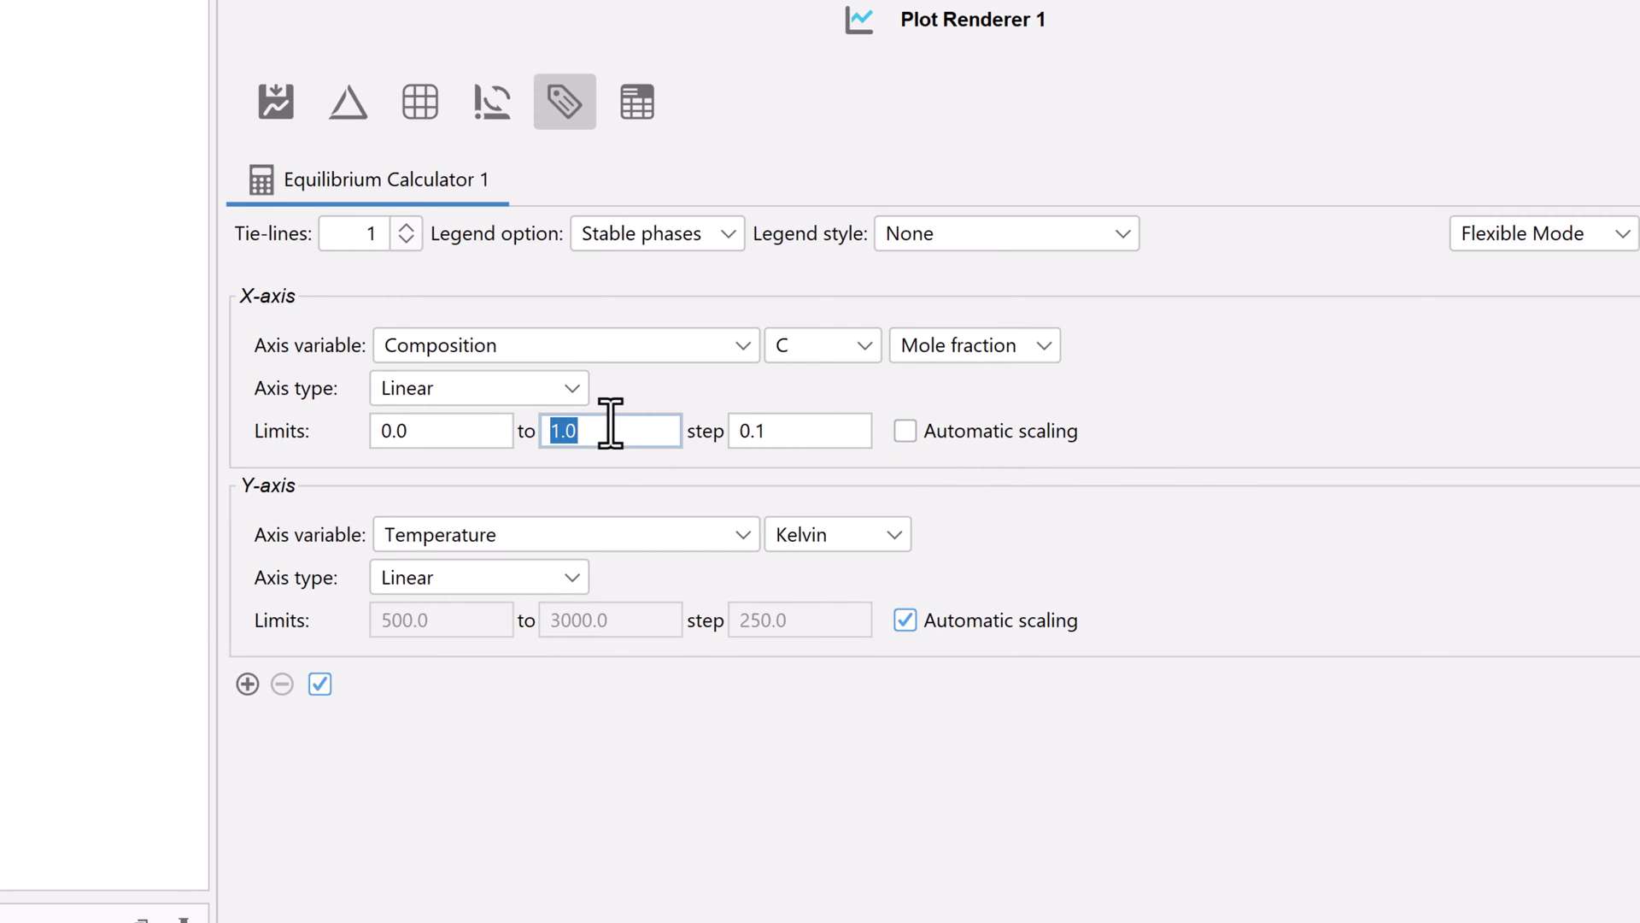
type("0.25")
double_click(750, 429)
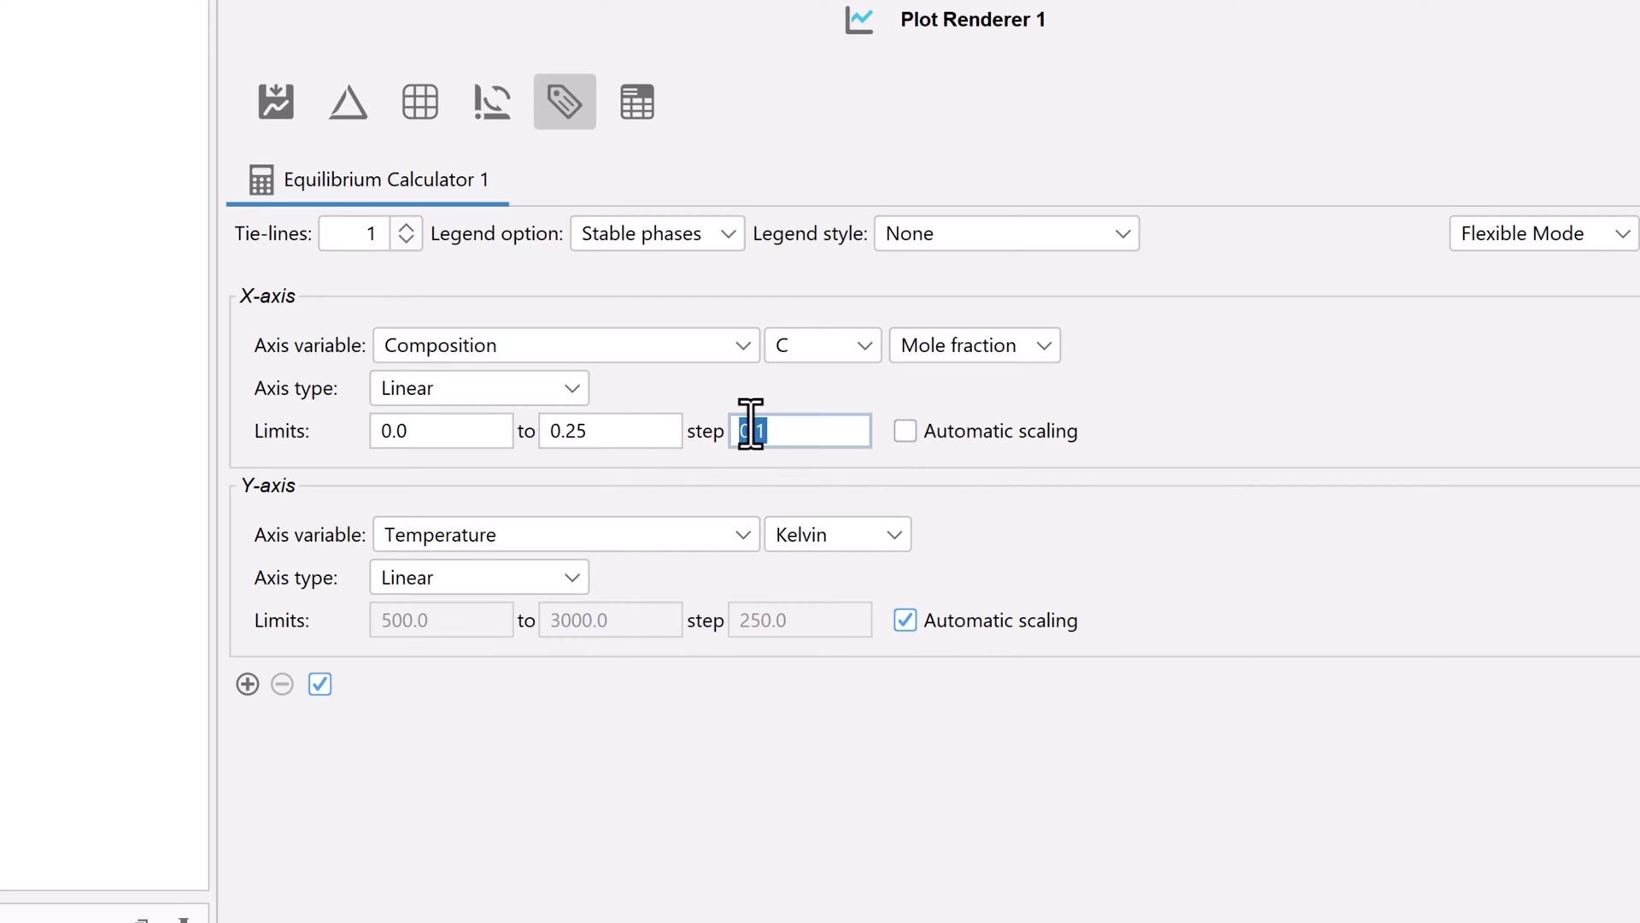
type("0.025")
- Show temperature in Celsius with manual scaling up to 1800
left_click(800, 548)
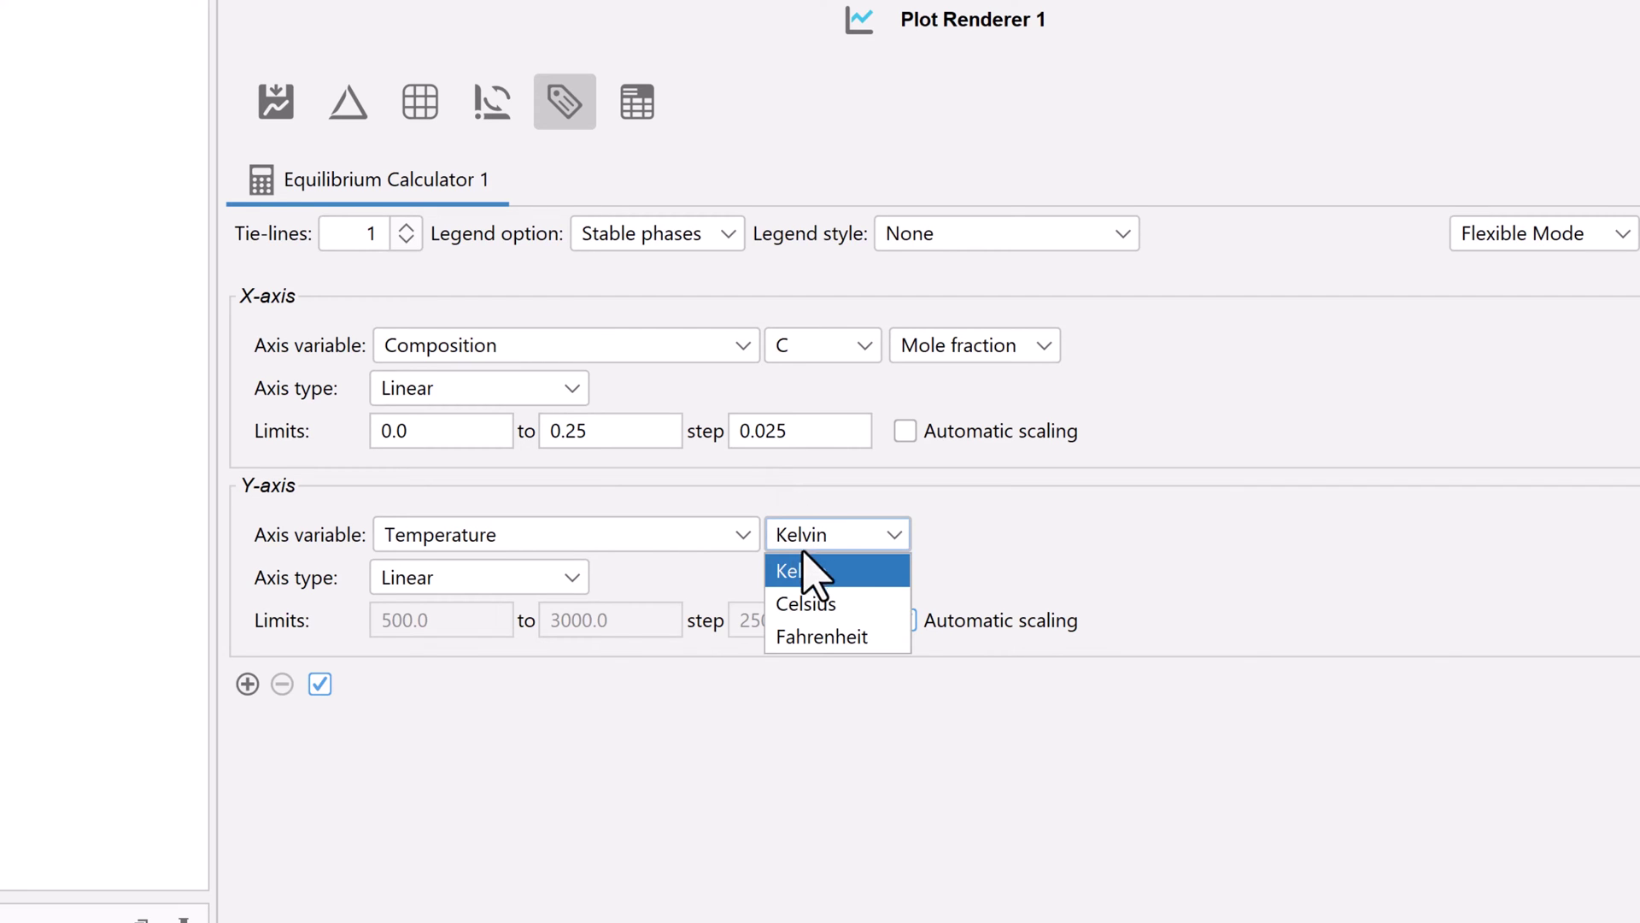
left_click(822, 603)
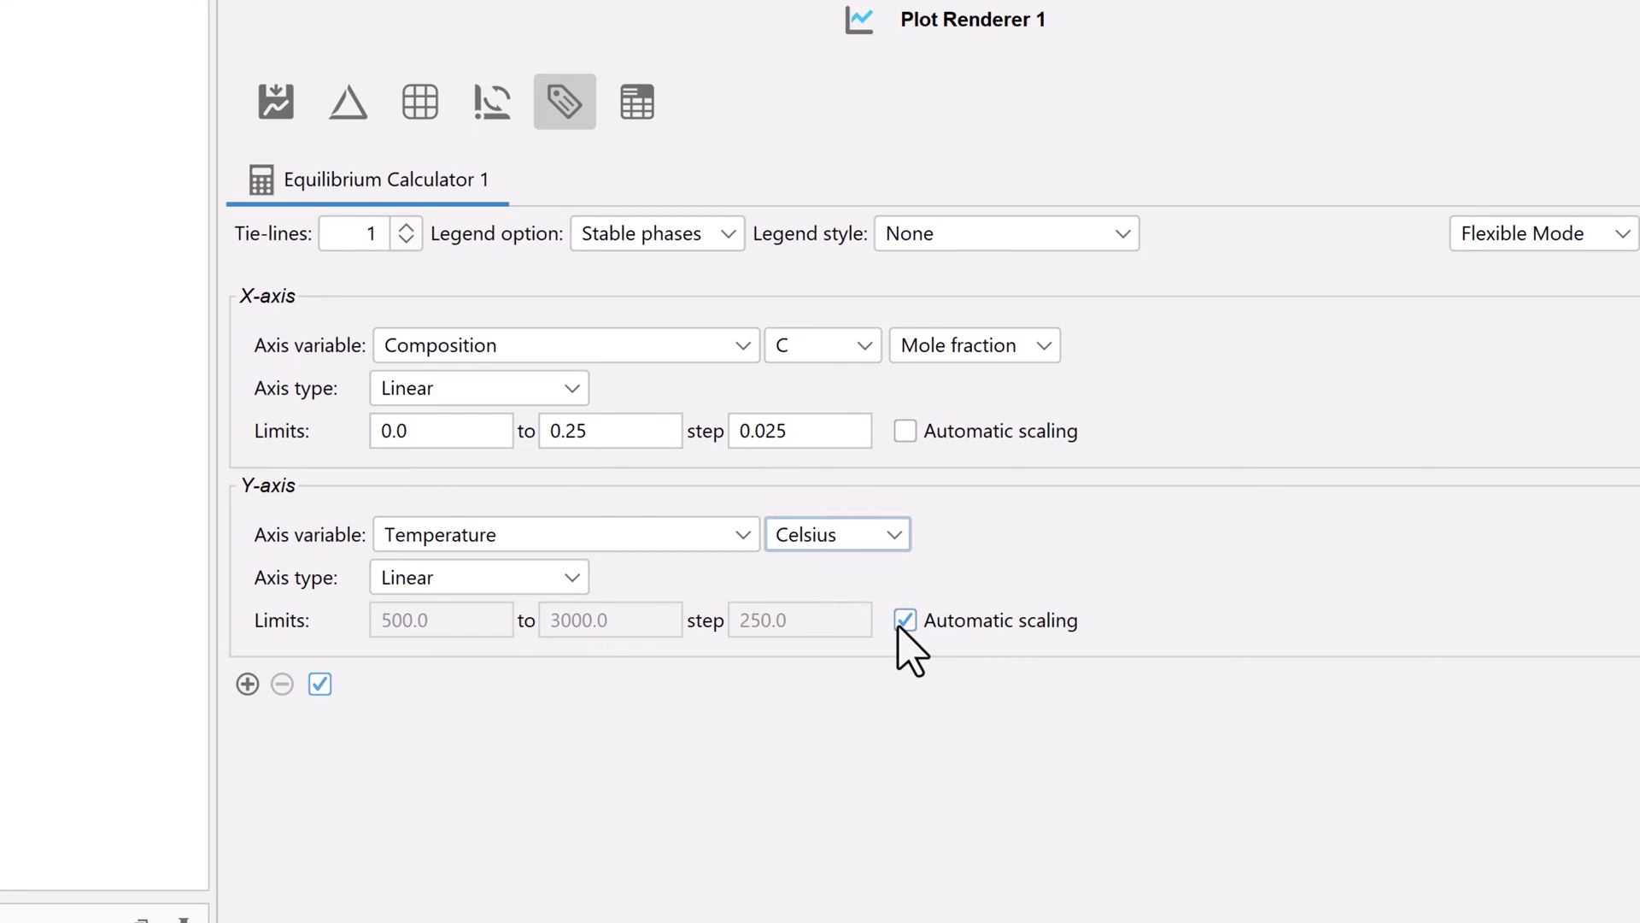
left_click(904, 622)
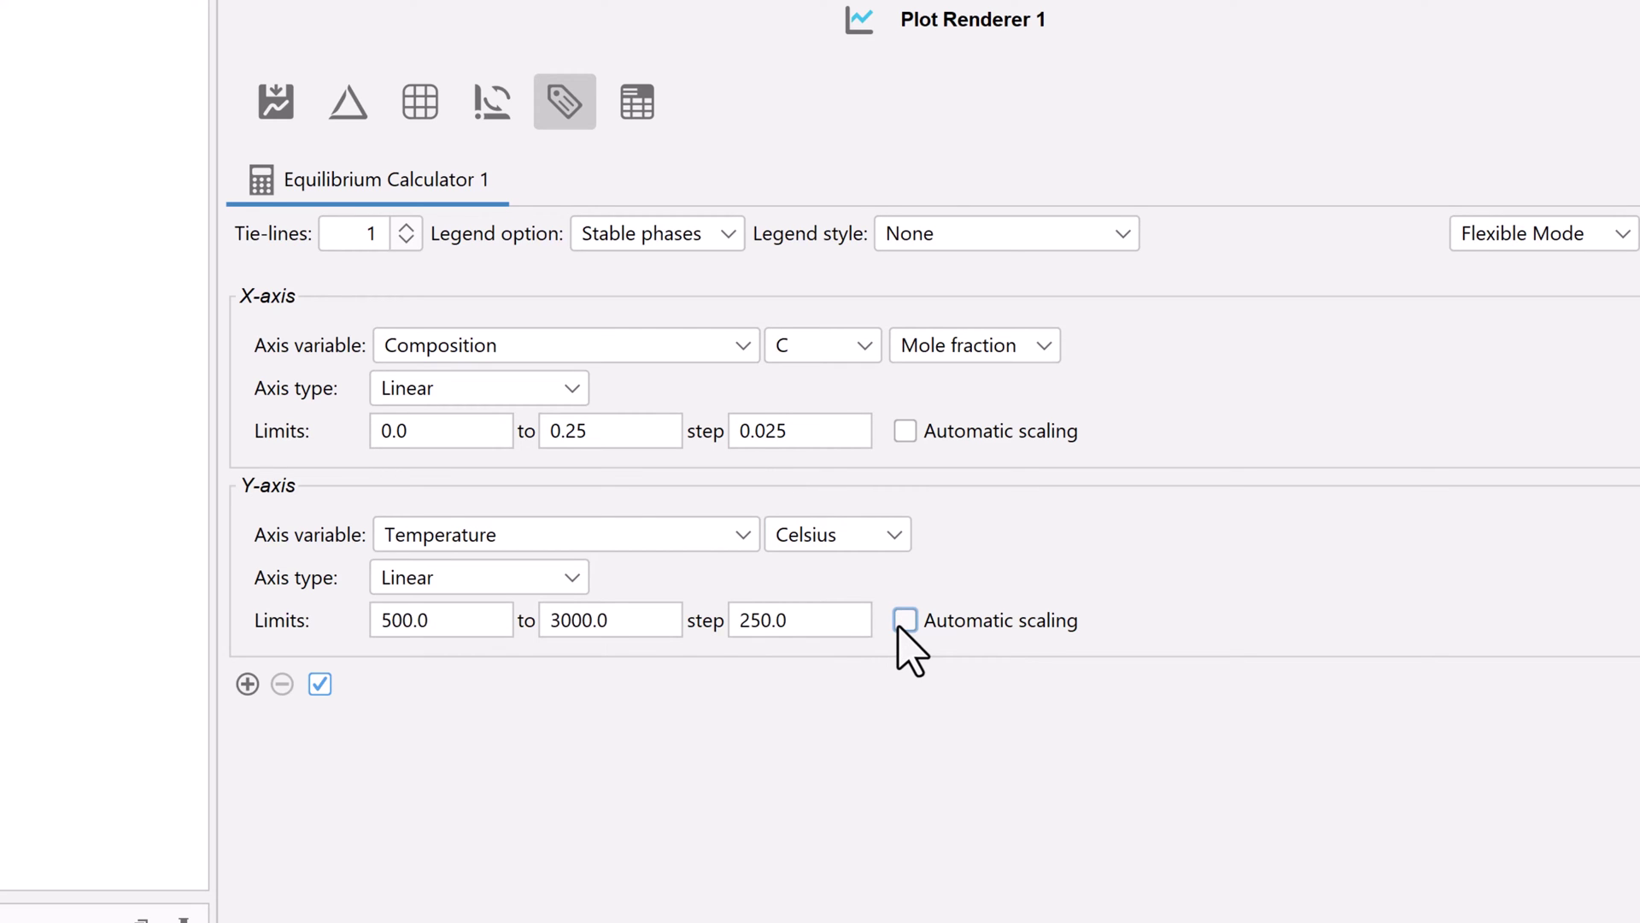
double_click(644, 615)
type("1800")
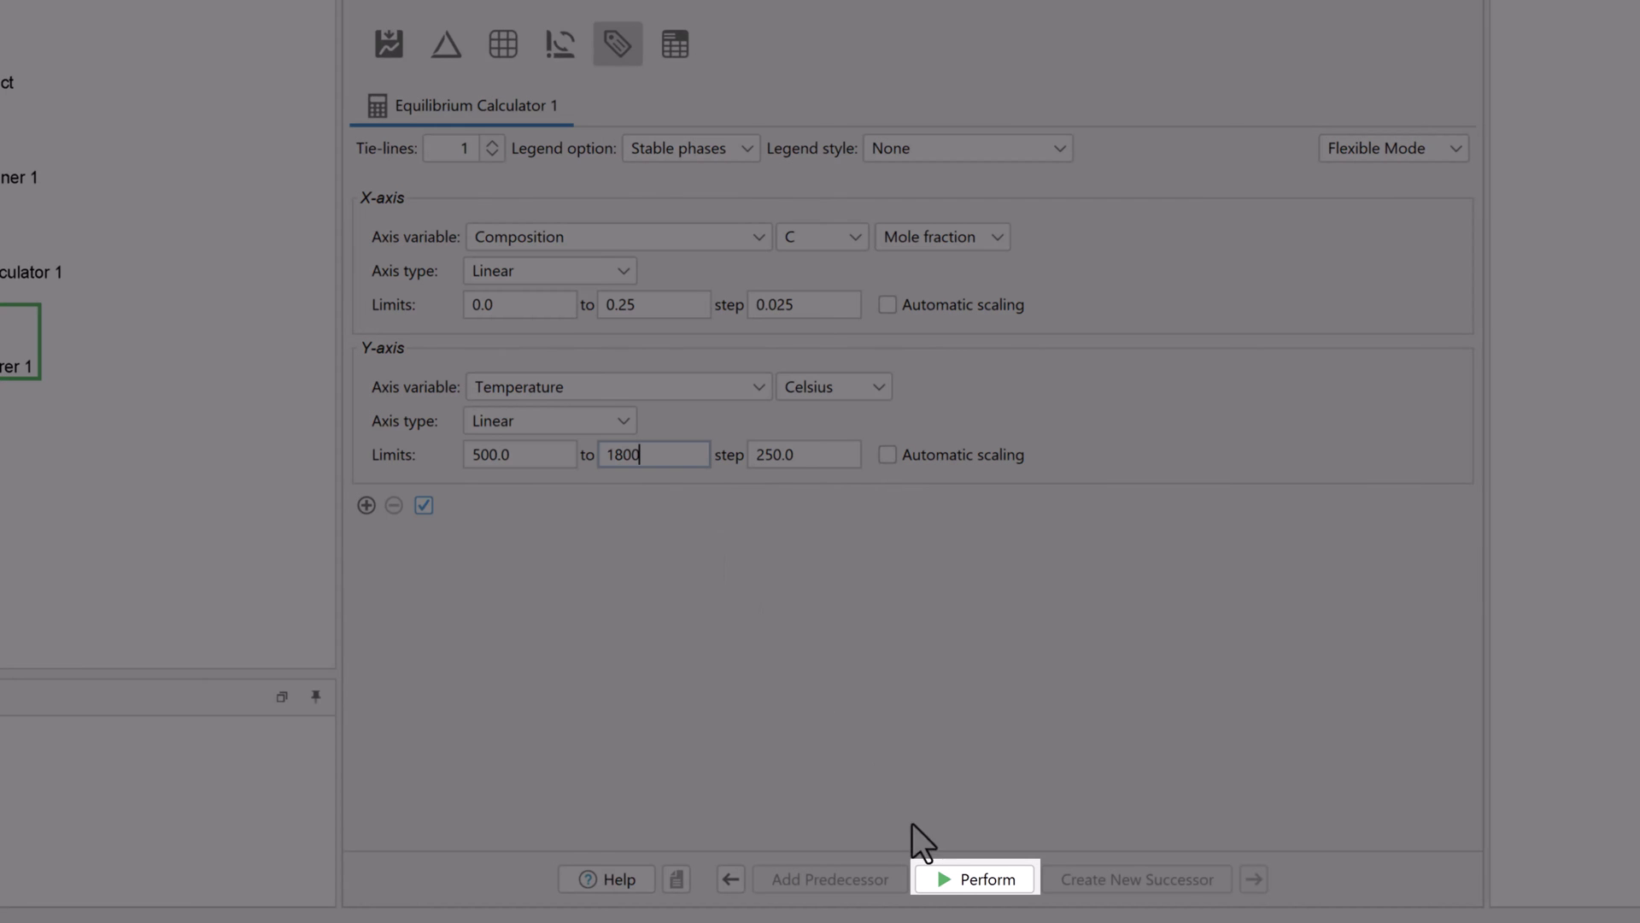
- Perform the calculation to draw the stable Fe–C phase diagram with graphite regions
left_click(945, 872)
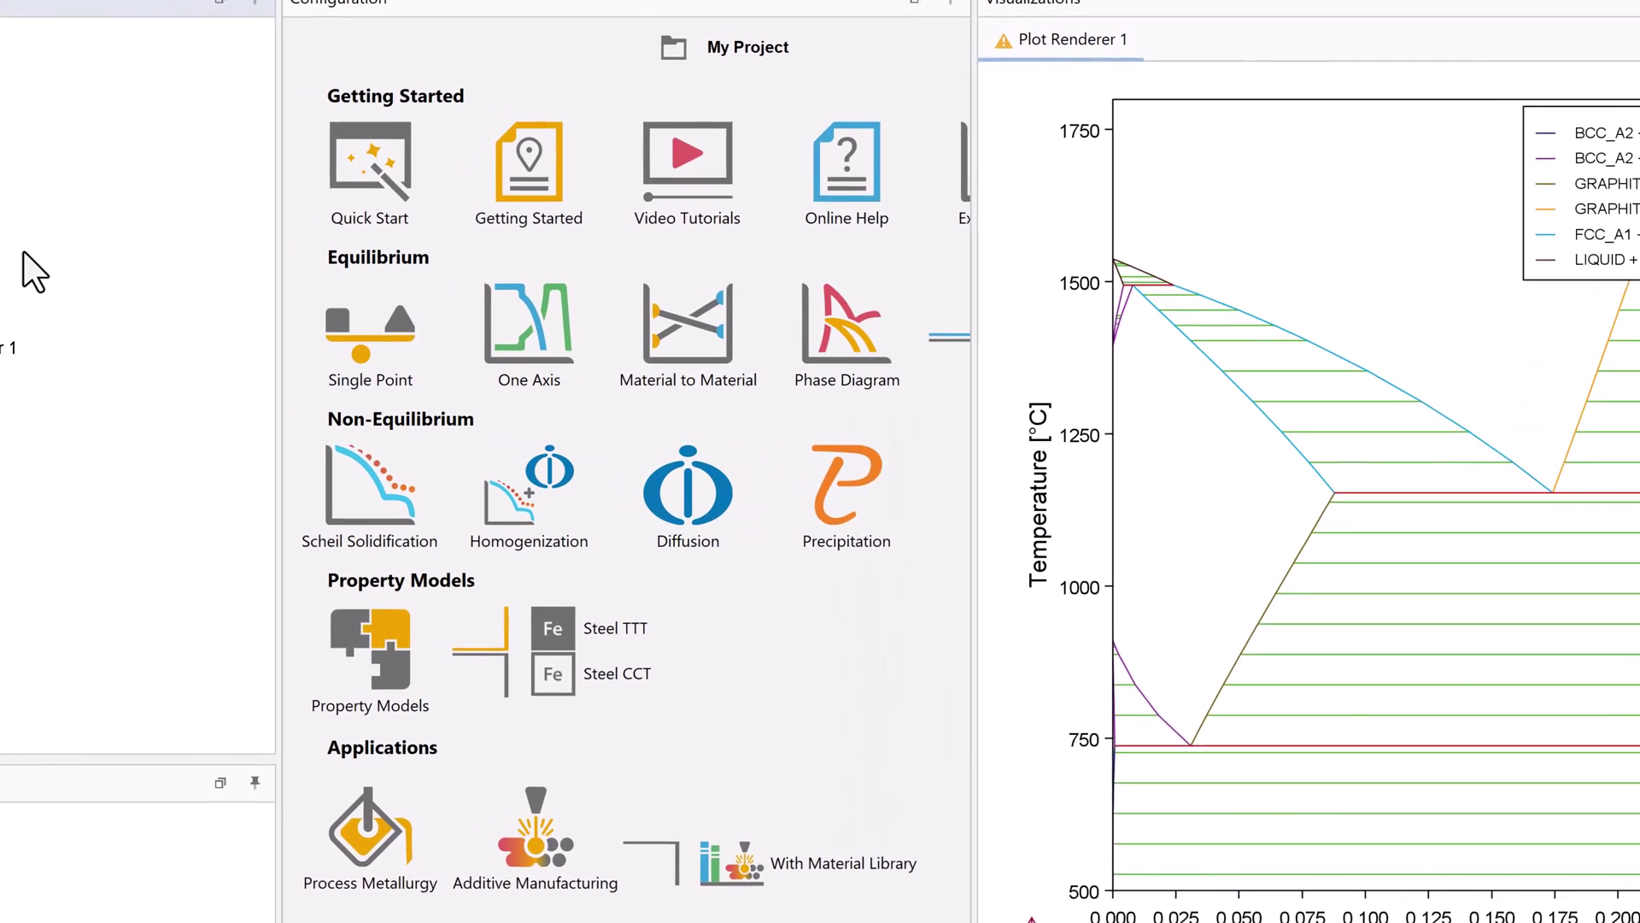
- Clone the System Definer 1 tree, uncheck GRAPHITE in System Definer 2's phases, and perform the copied branch
right_click(186, 249)
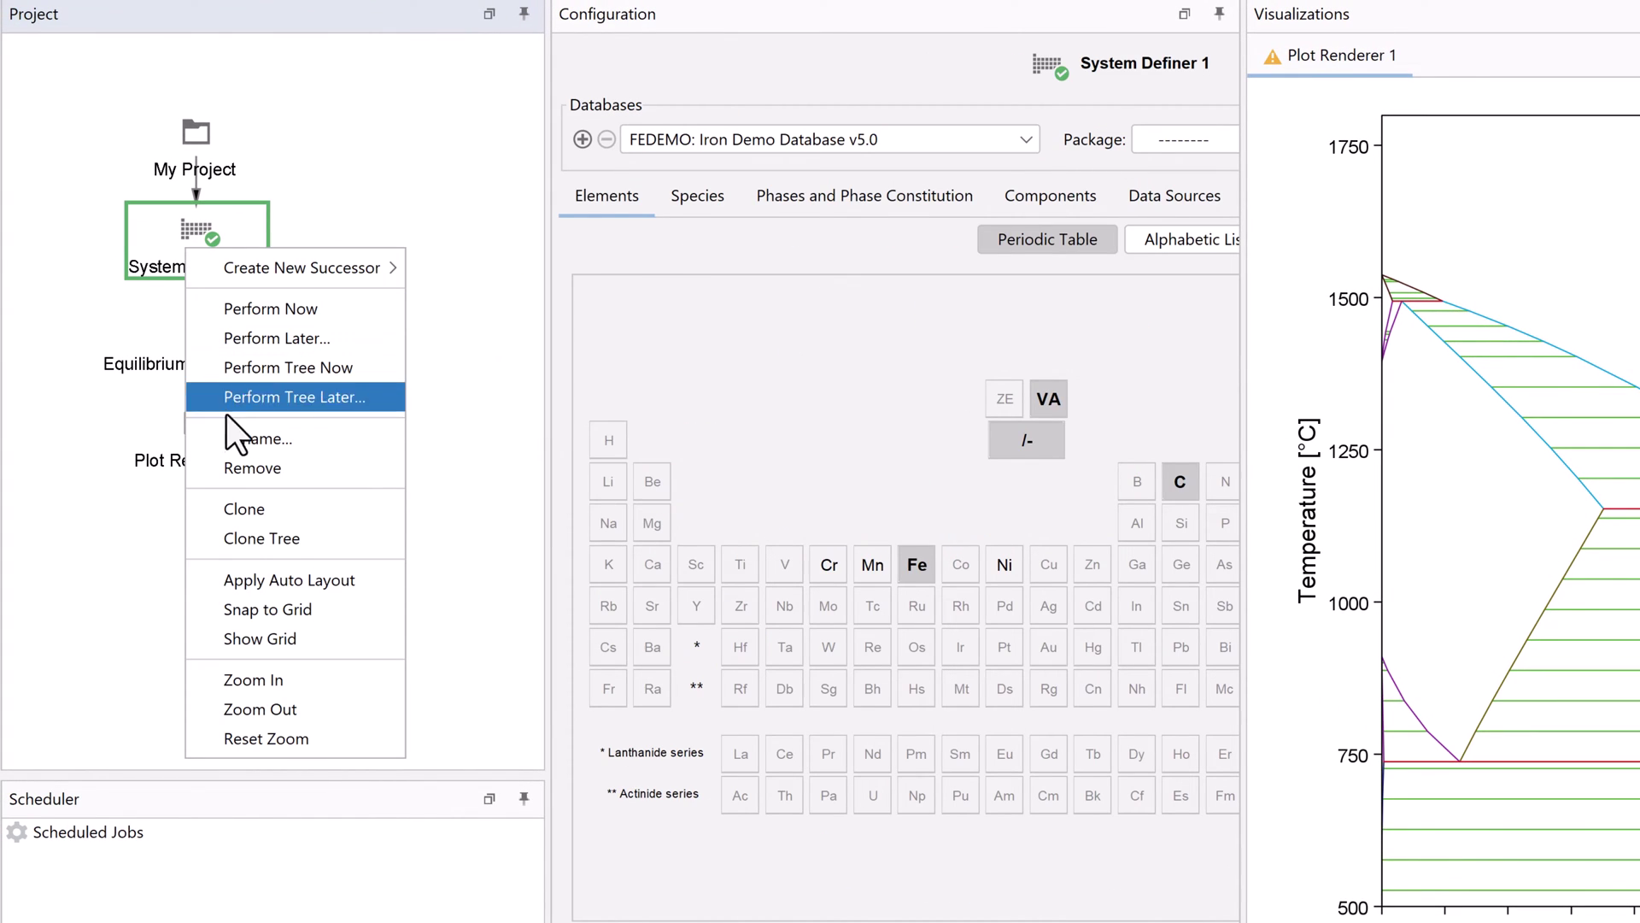
left_click(224, 538)
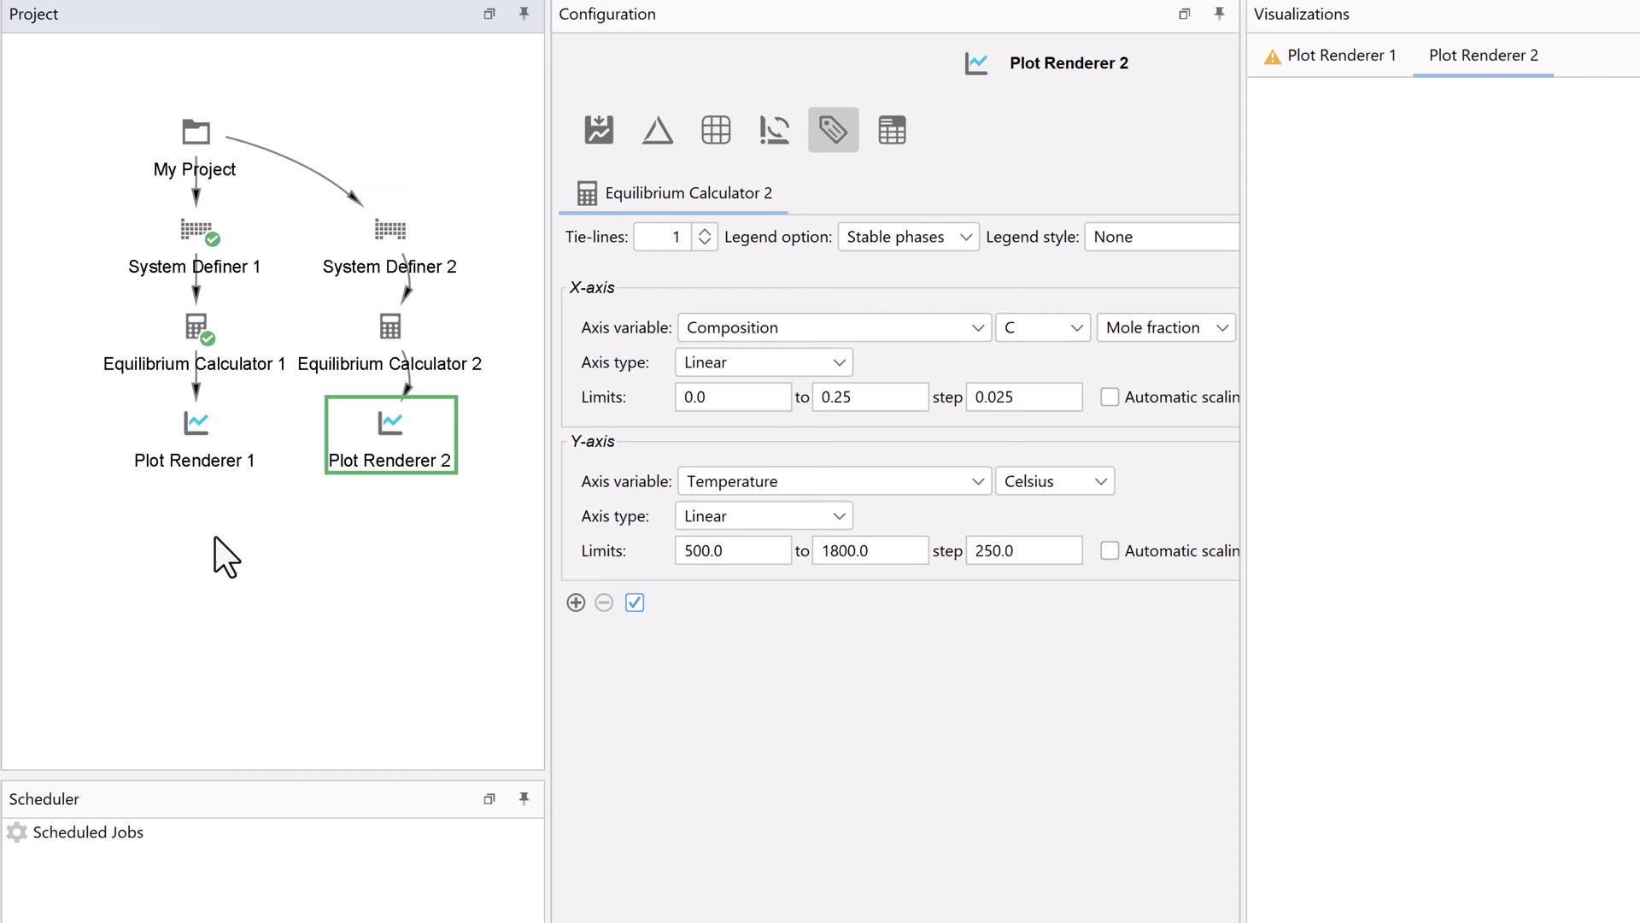
left_click(392, 265)
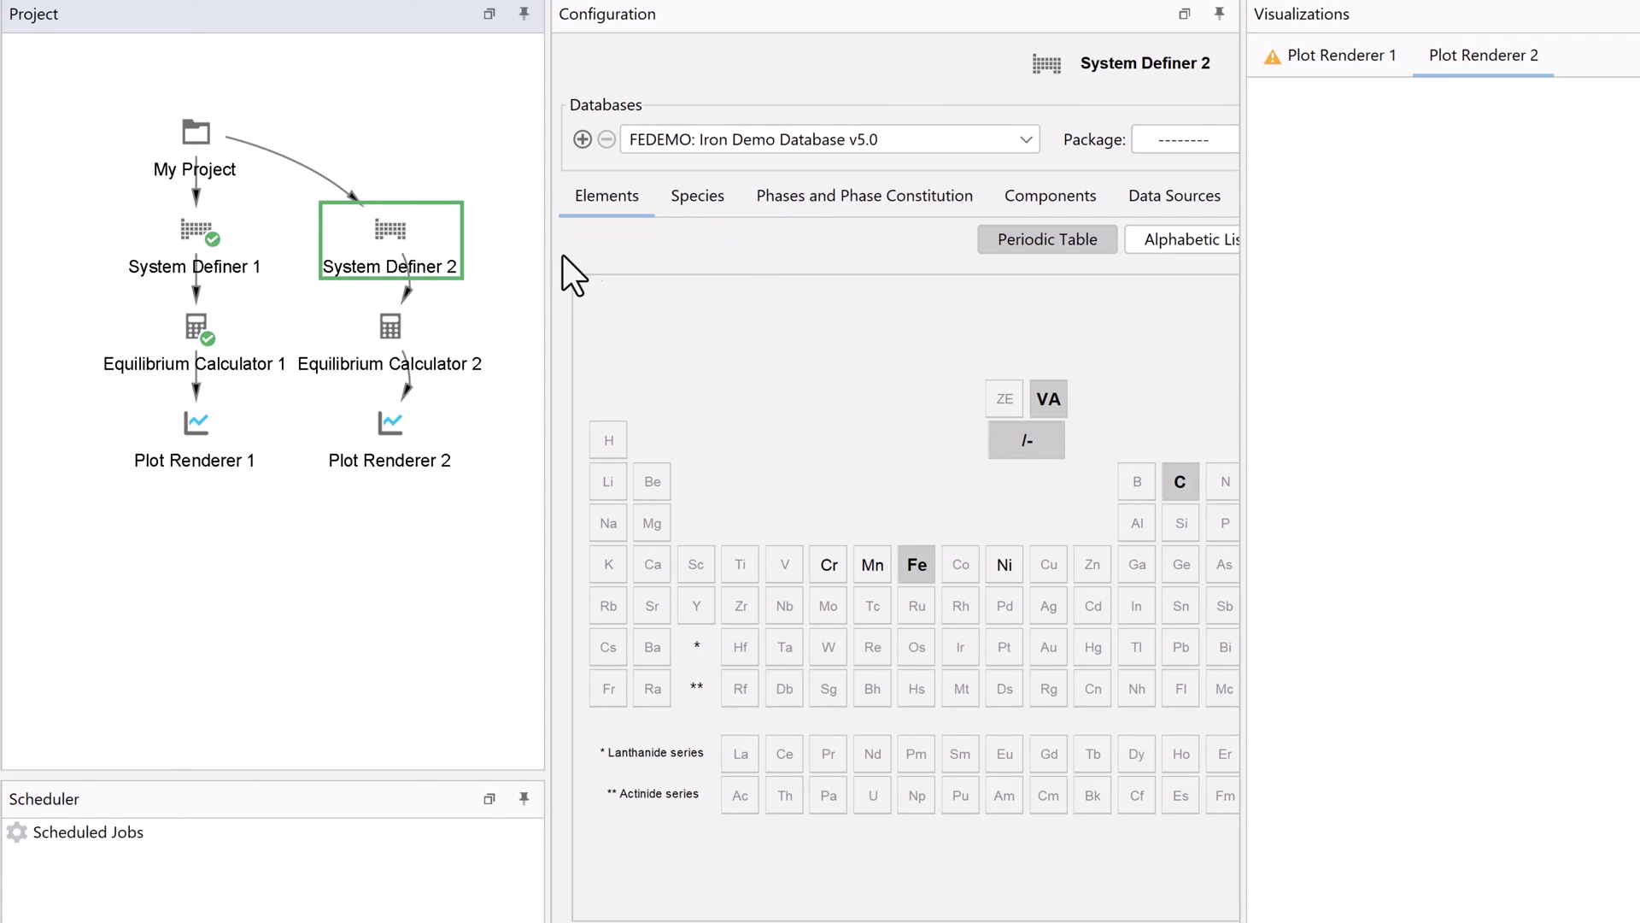
left_click(779, 204)
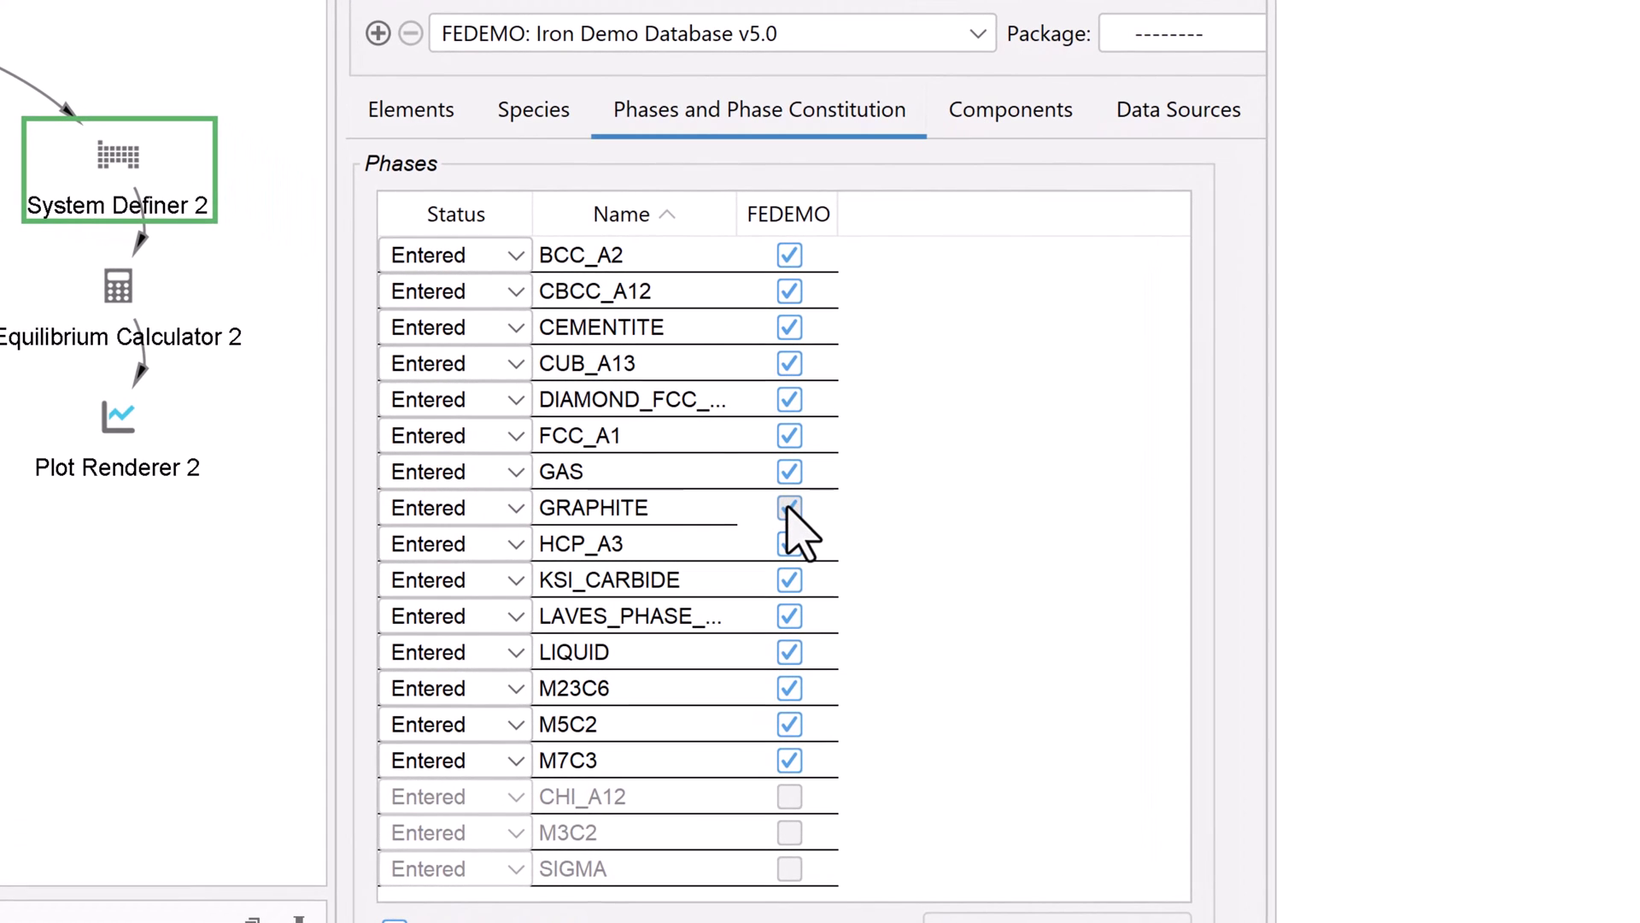
left_click(790, 509)
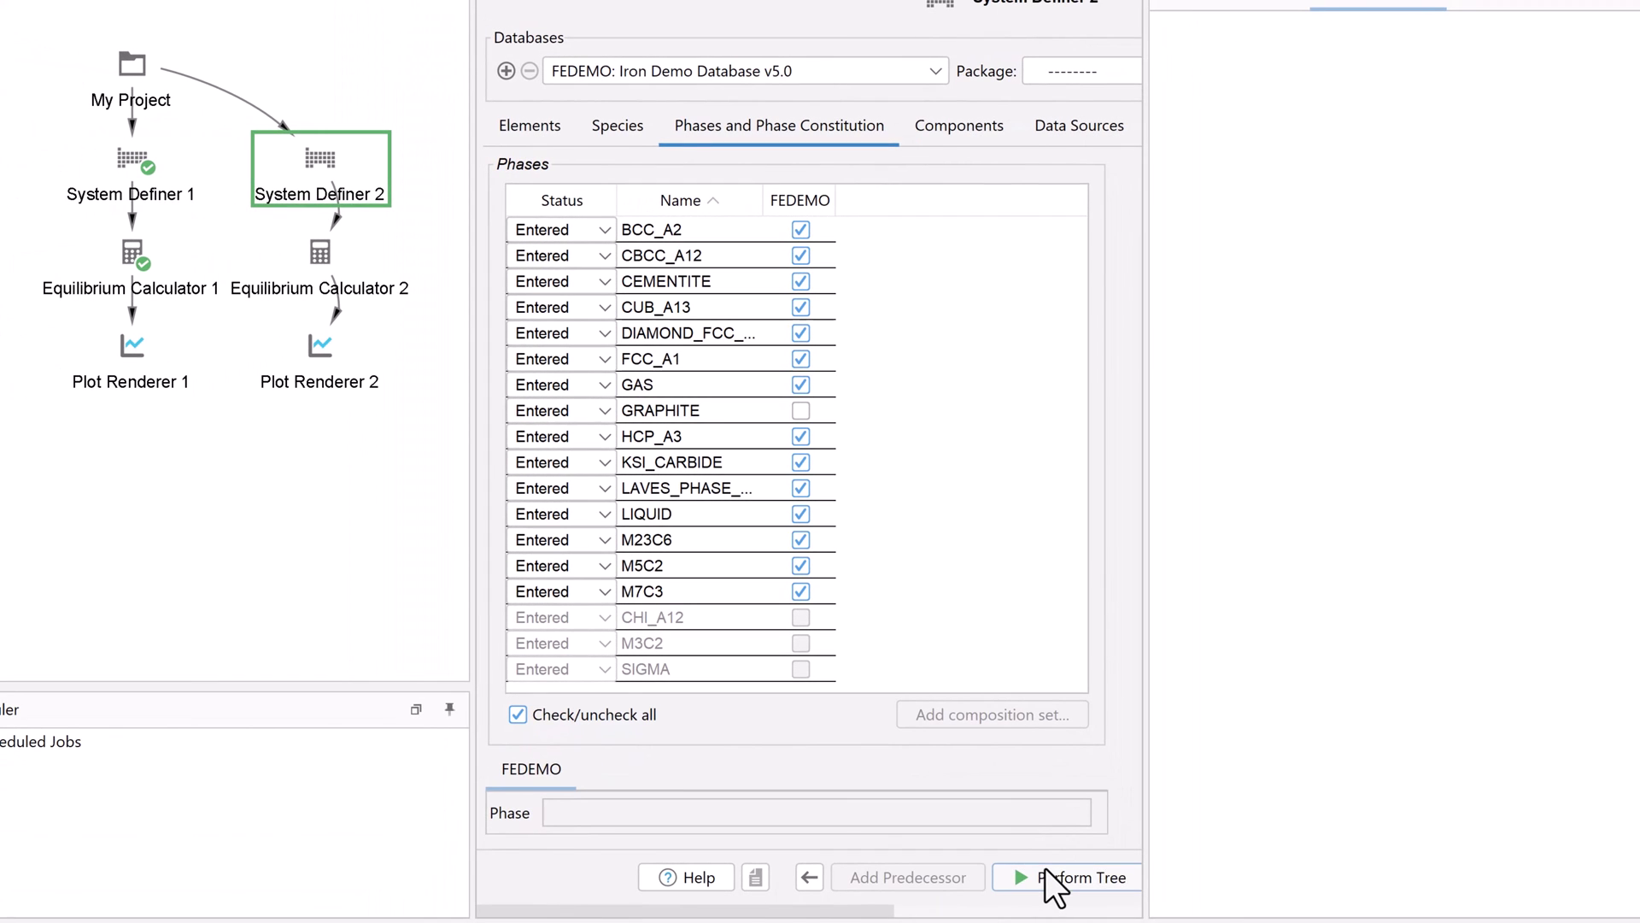
left_click(1044, 868)
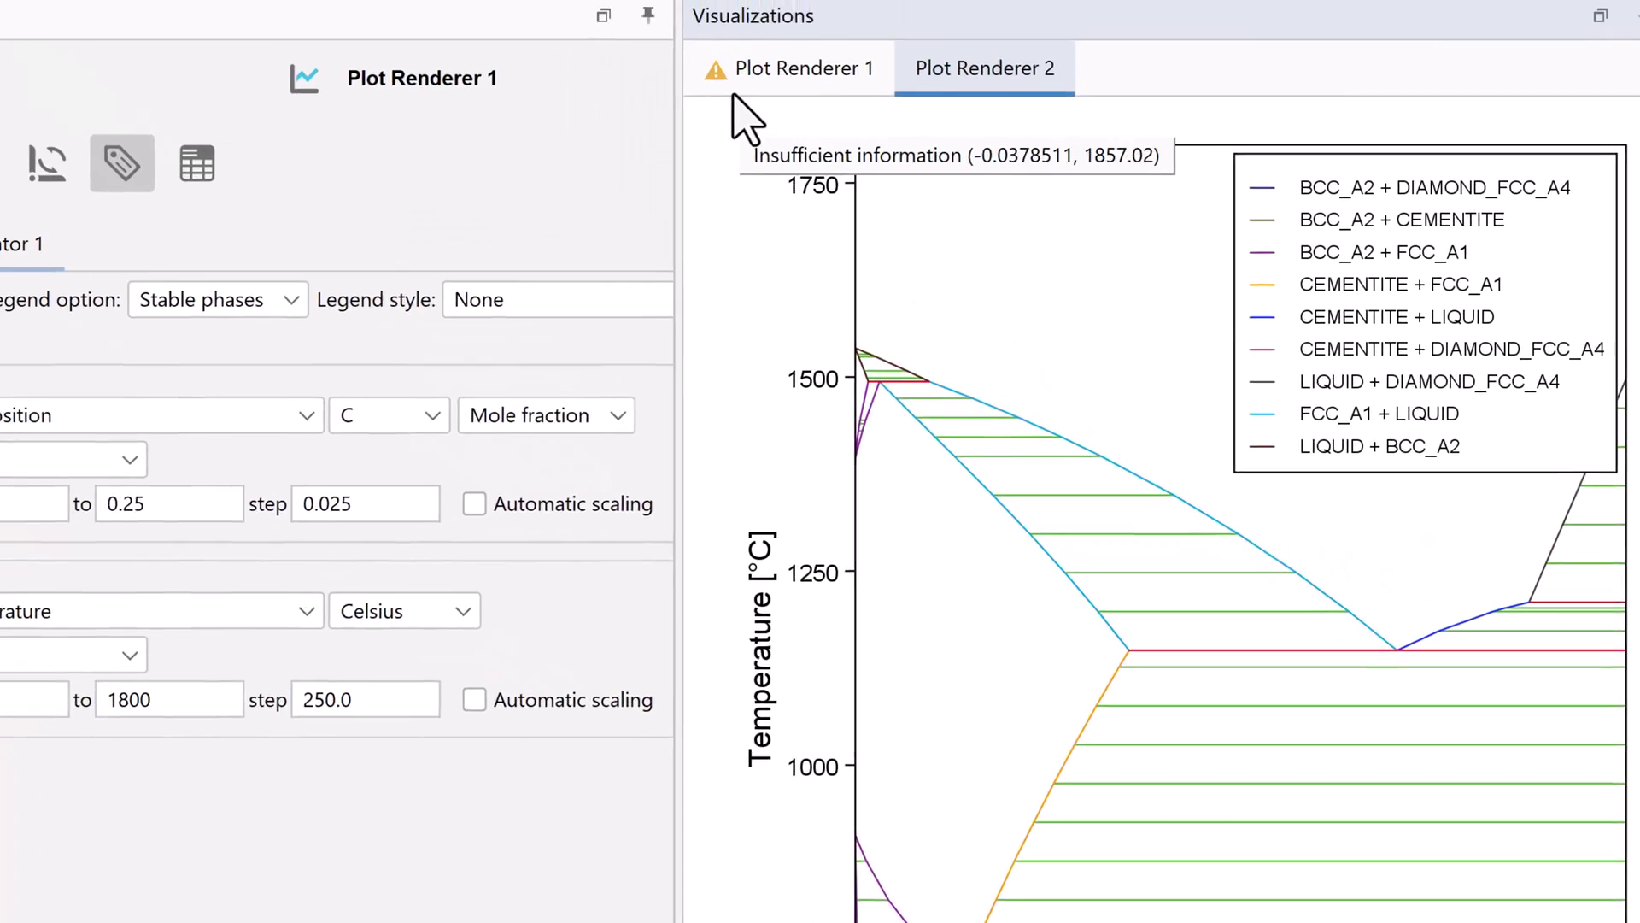
left_click(743, 94)
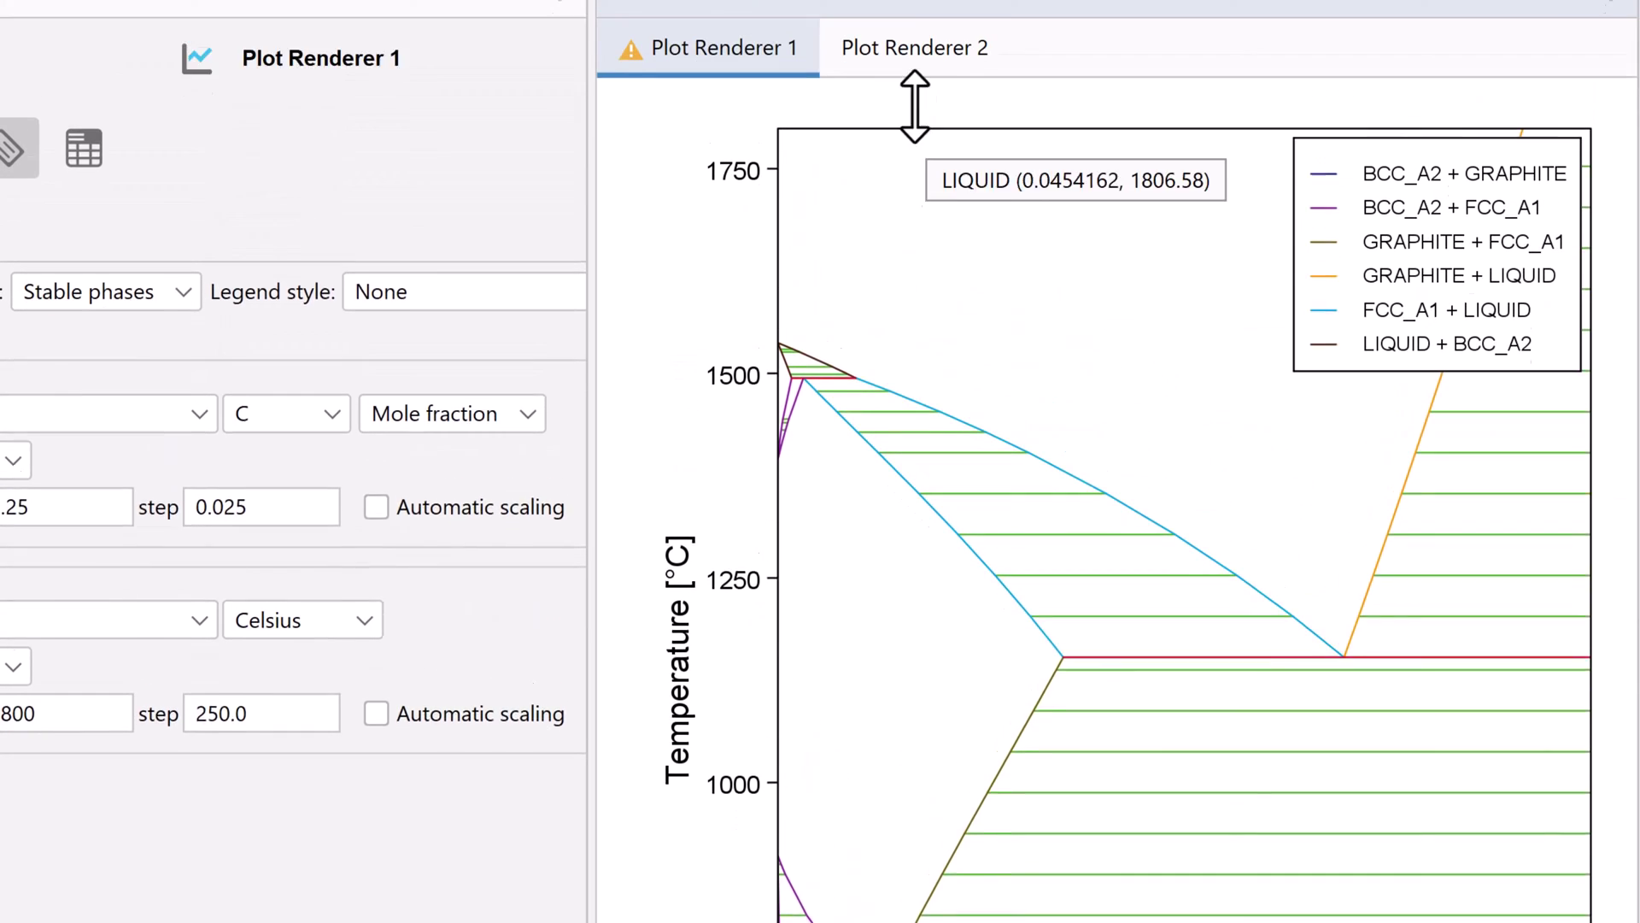
left_click(876, 252)
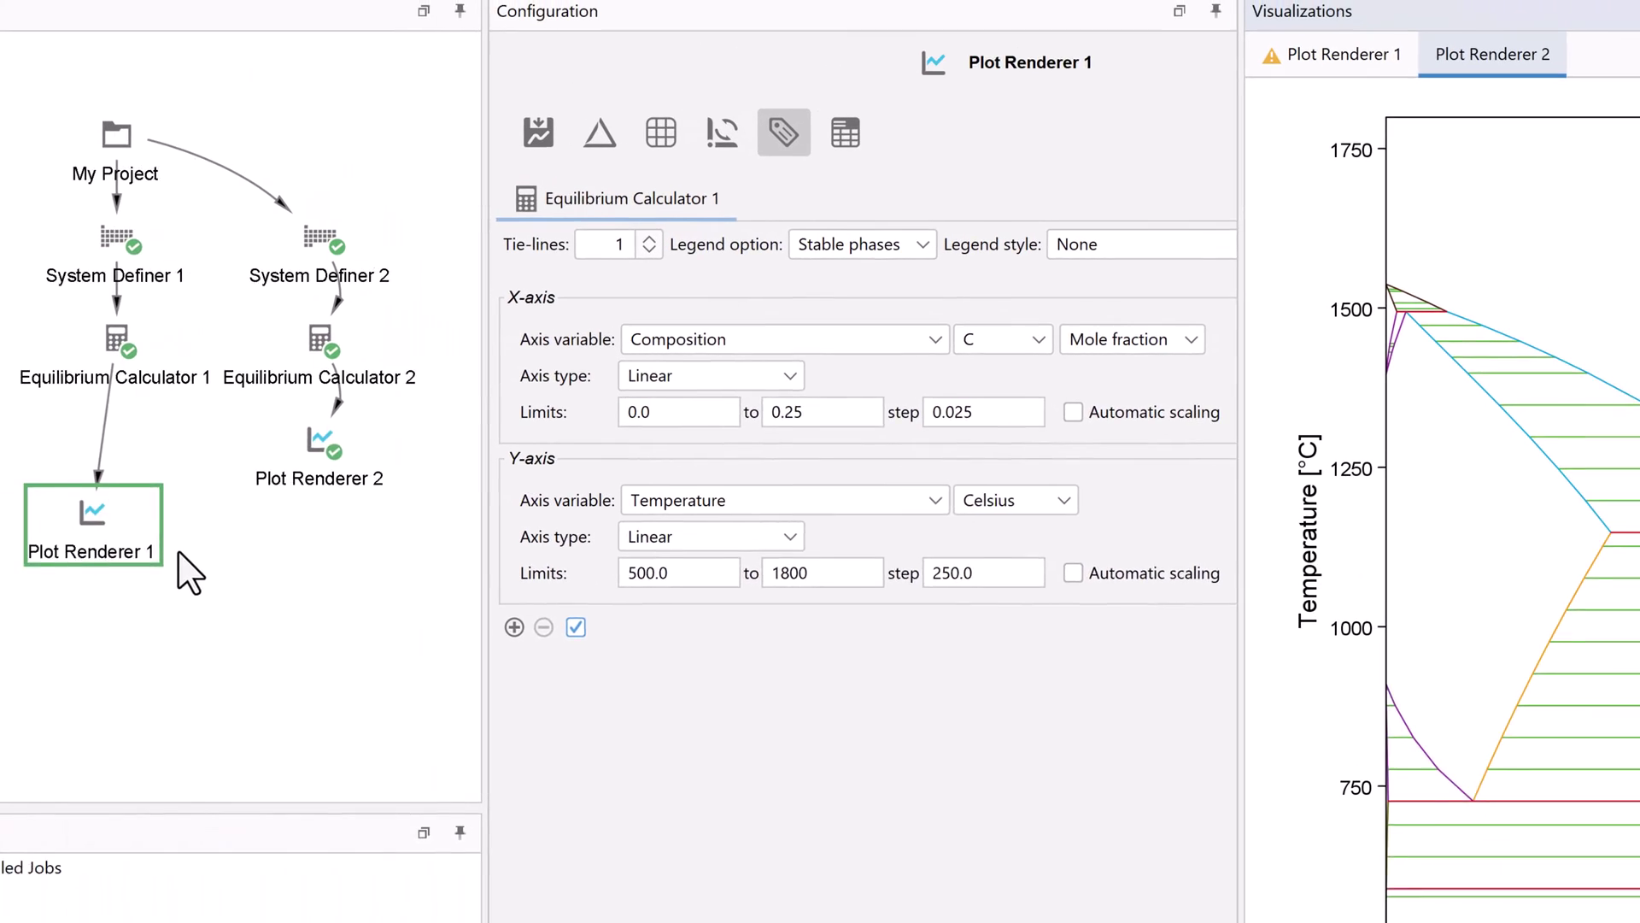
- Add Equilibrium Calculator 2 as a second predecessor of Plot Renderer 1 and tidy the node
right_click(123, 547)
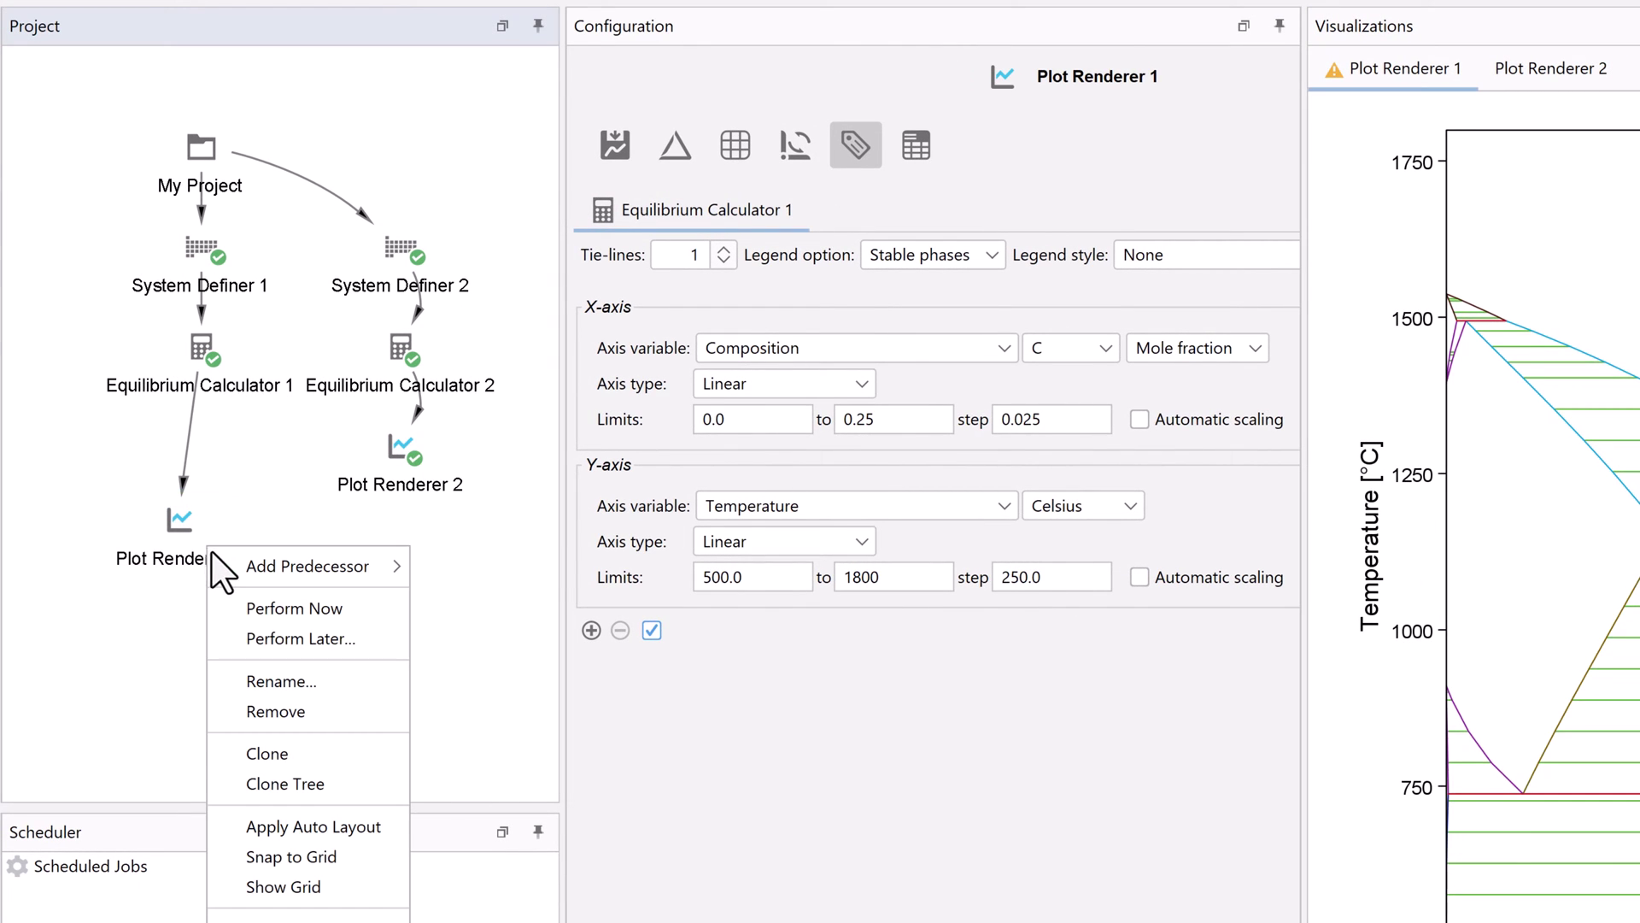
mouse_move(217, 556)
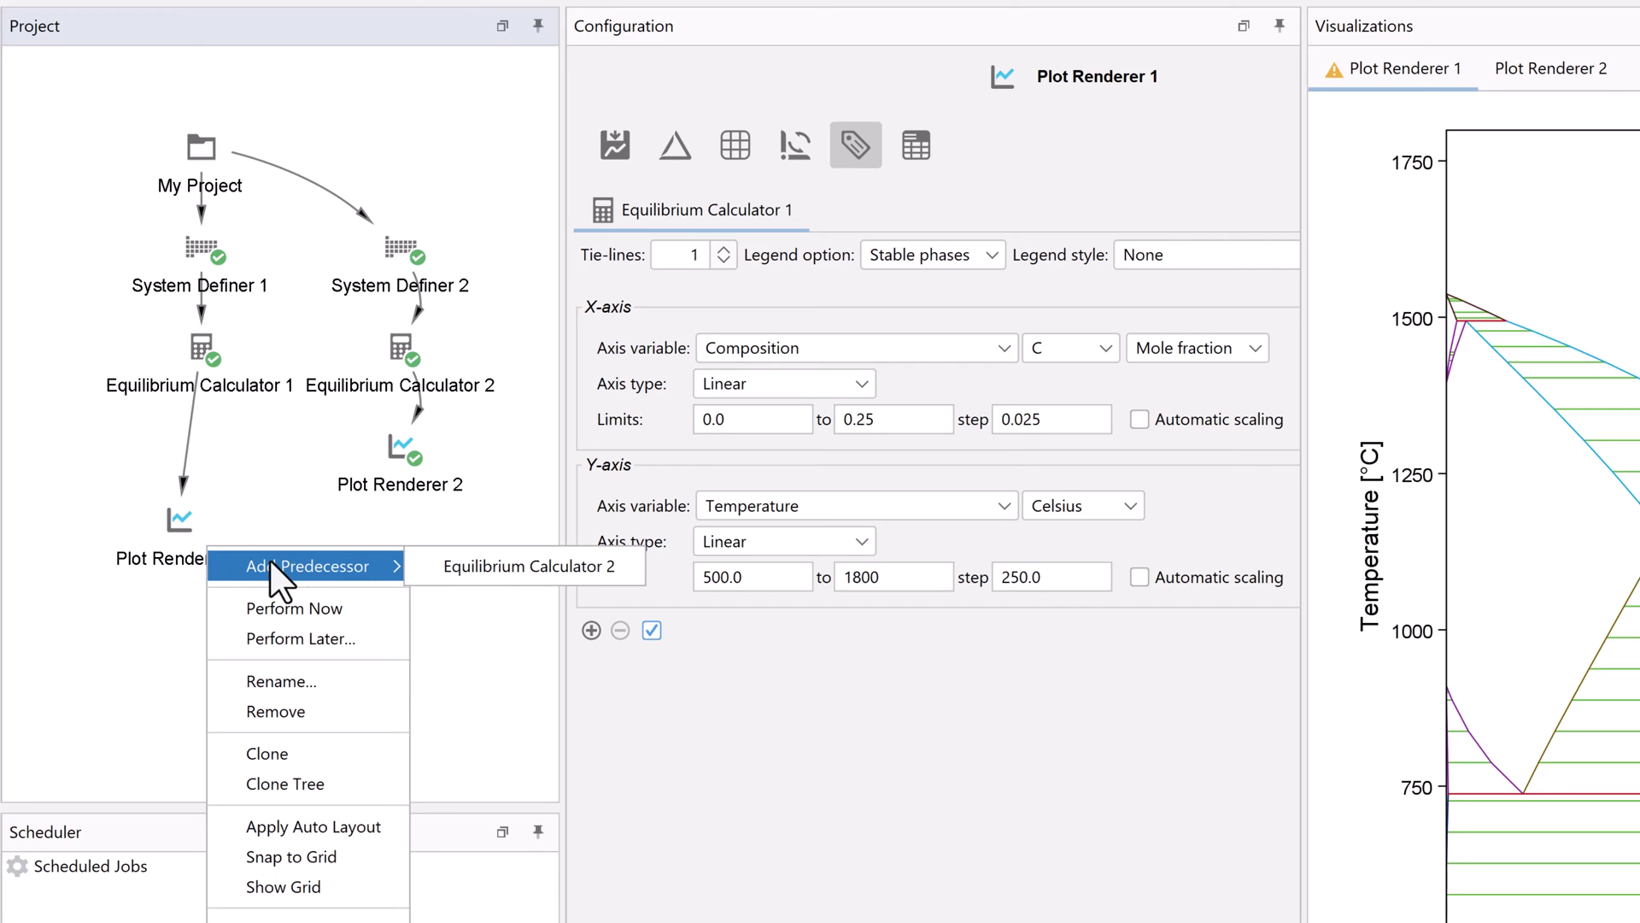
left_click(422, 566)
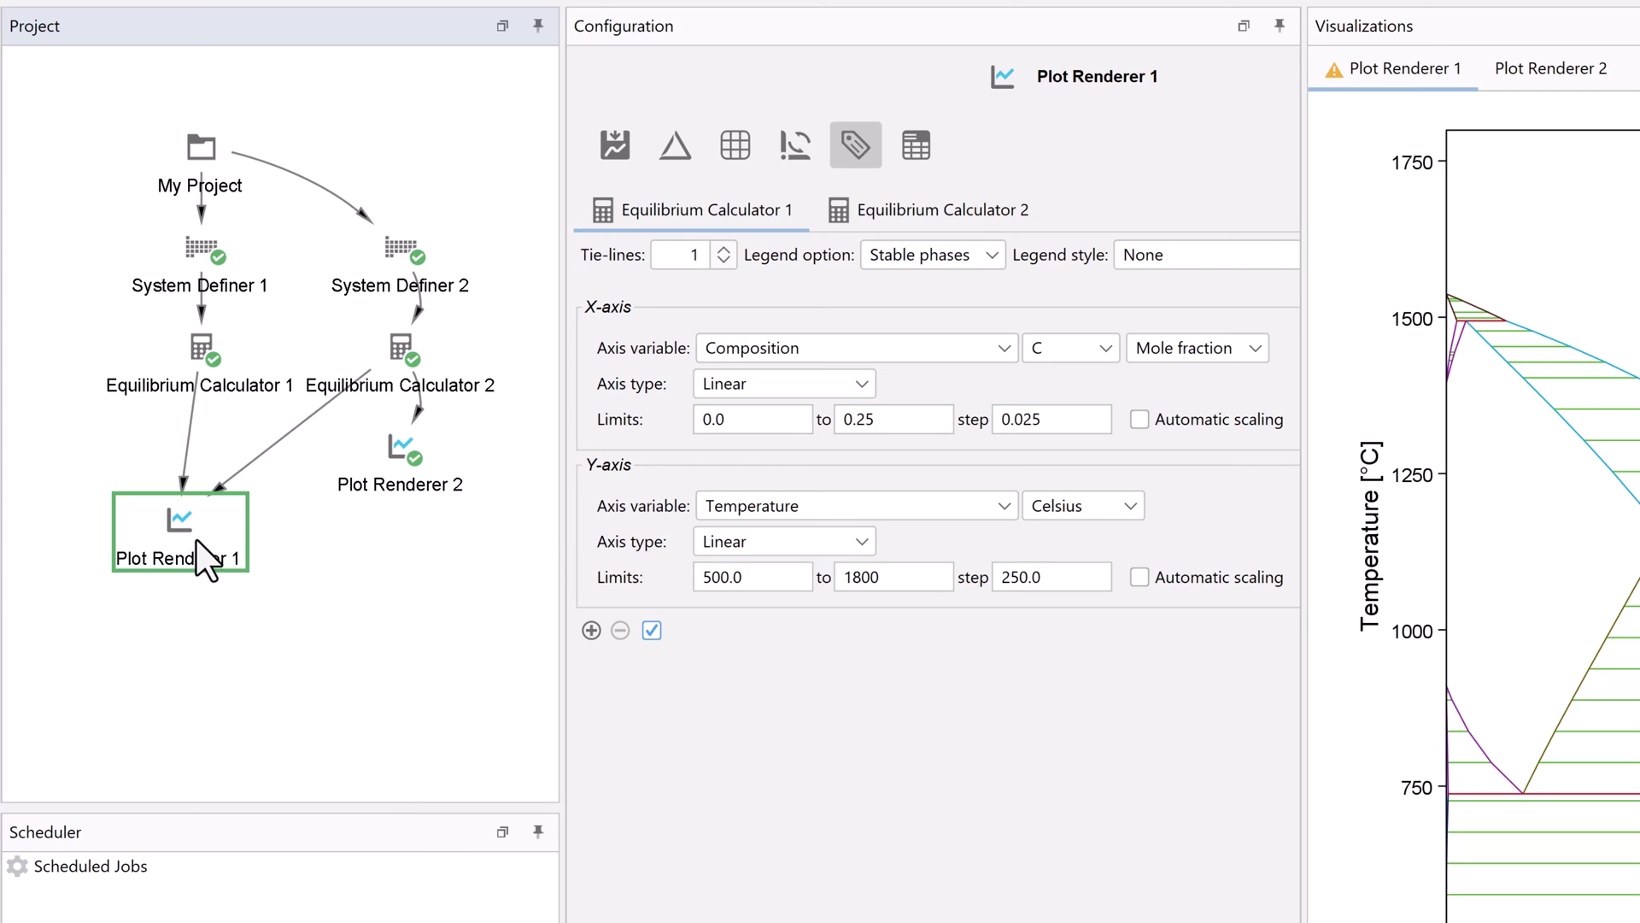
left_click_drag(196, 547, 209, 551)
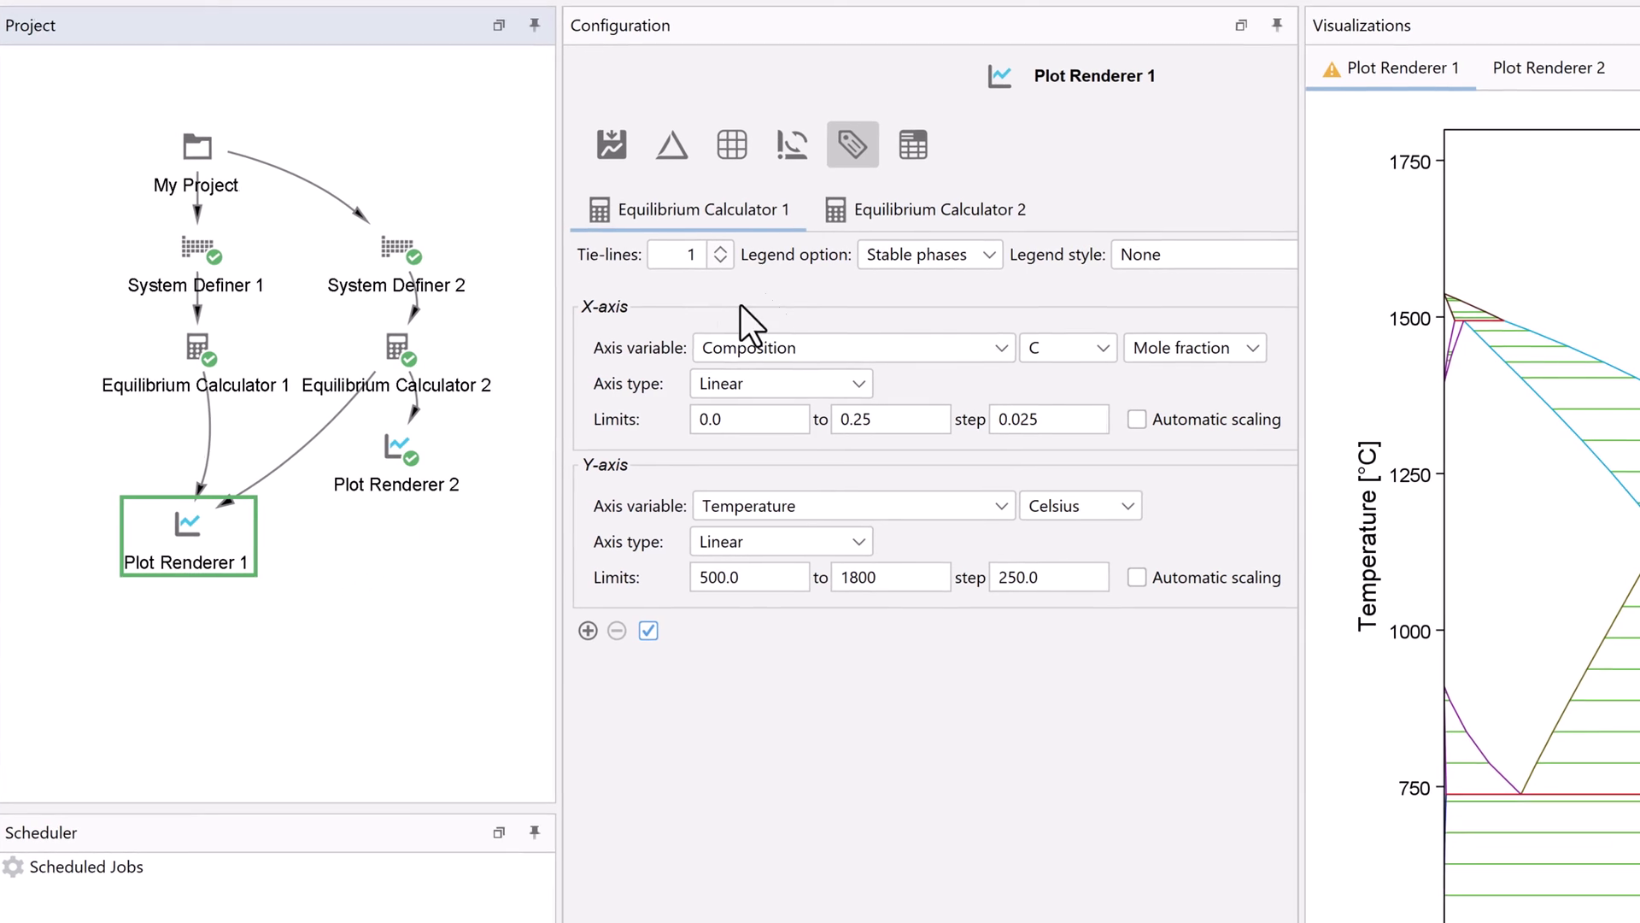
- For Equilibrium Calculator 2, plot C as mole fraction from 0 to 0.25 with step 0.025
left_click(879, 221)
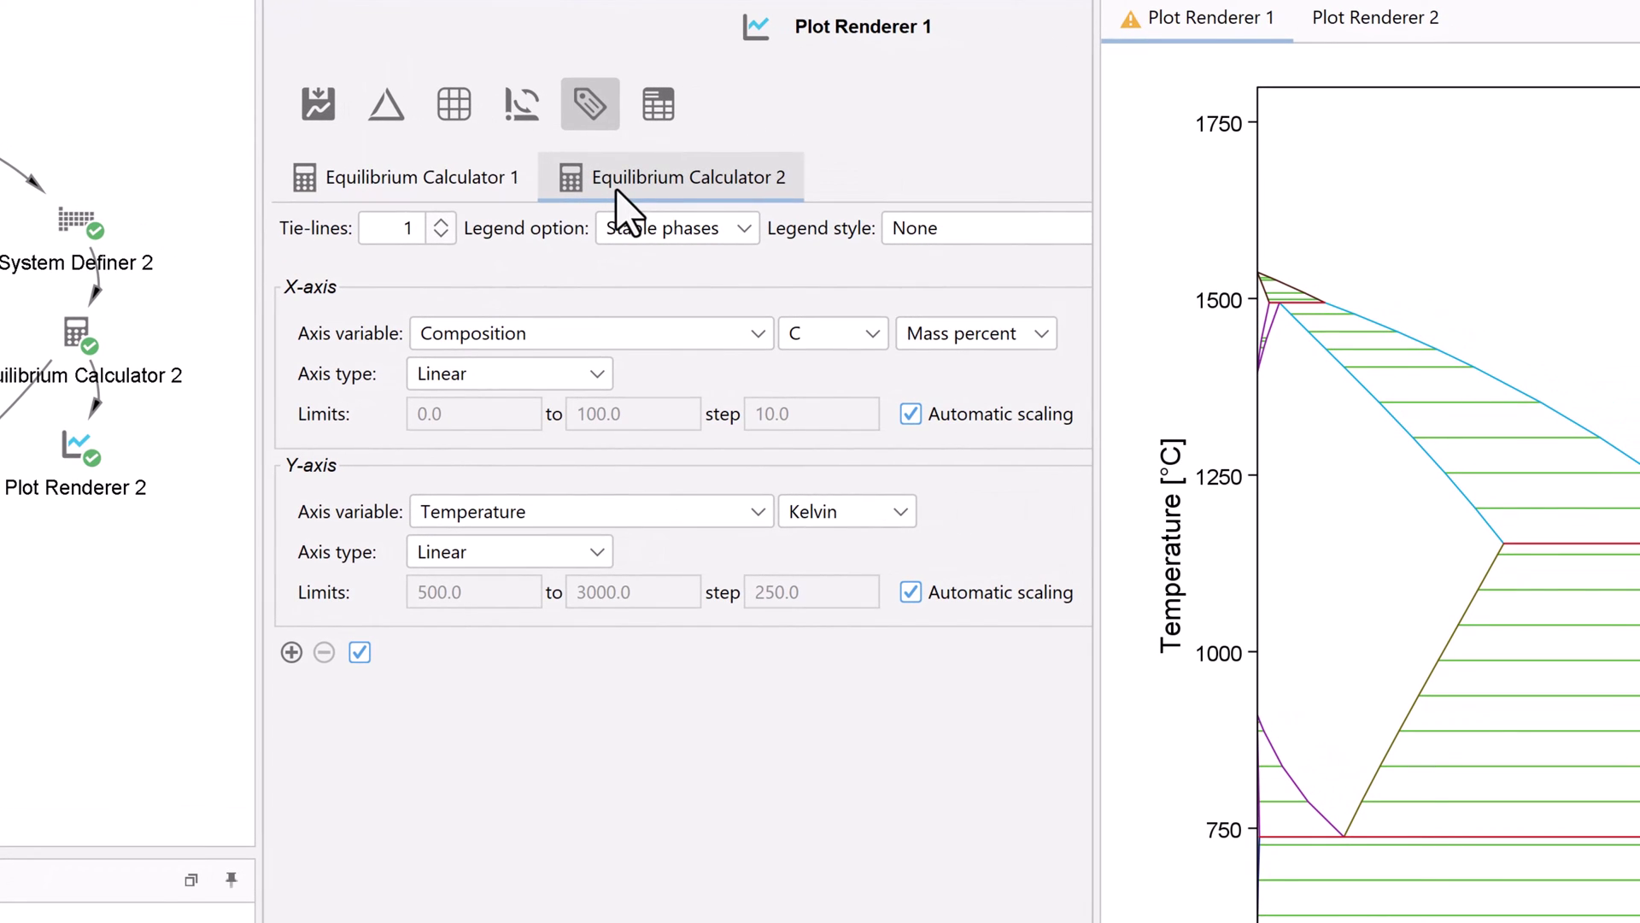
left_click(489, 188)
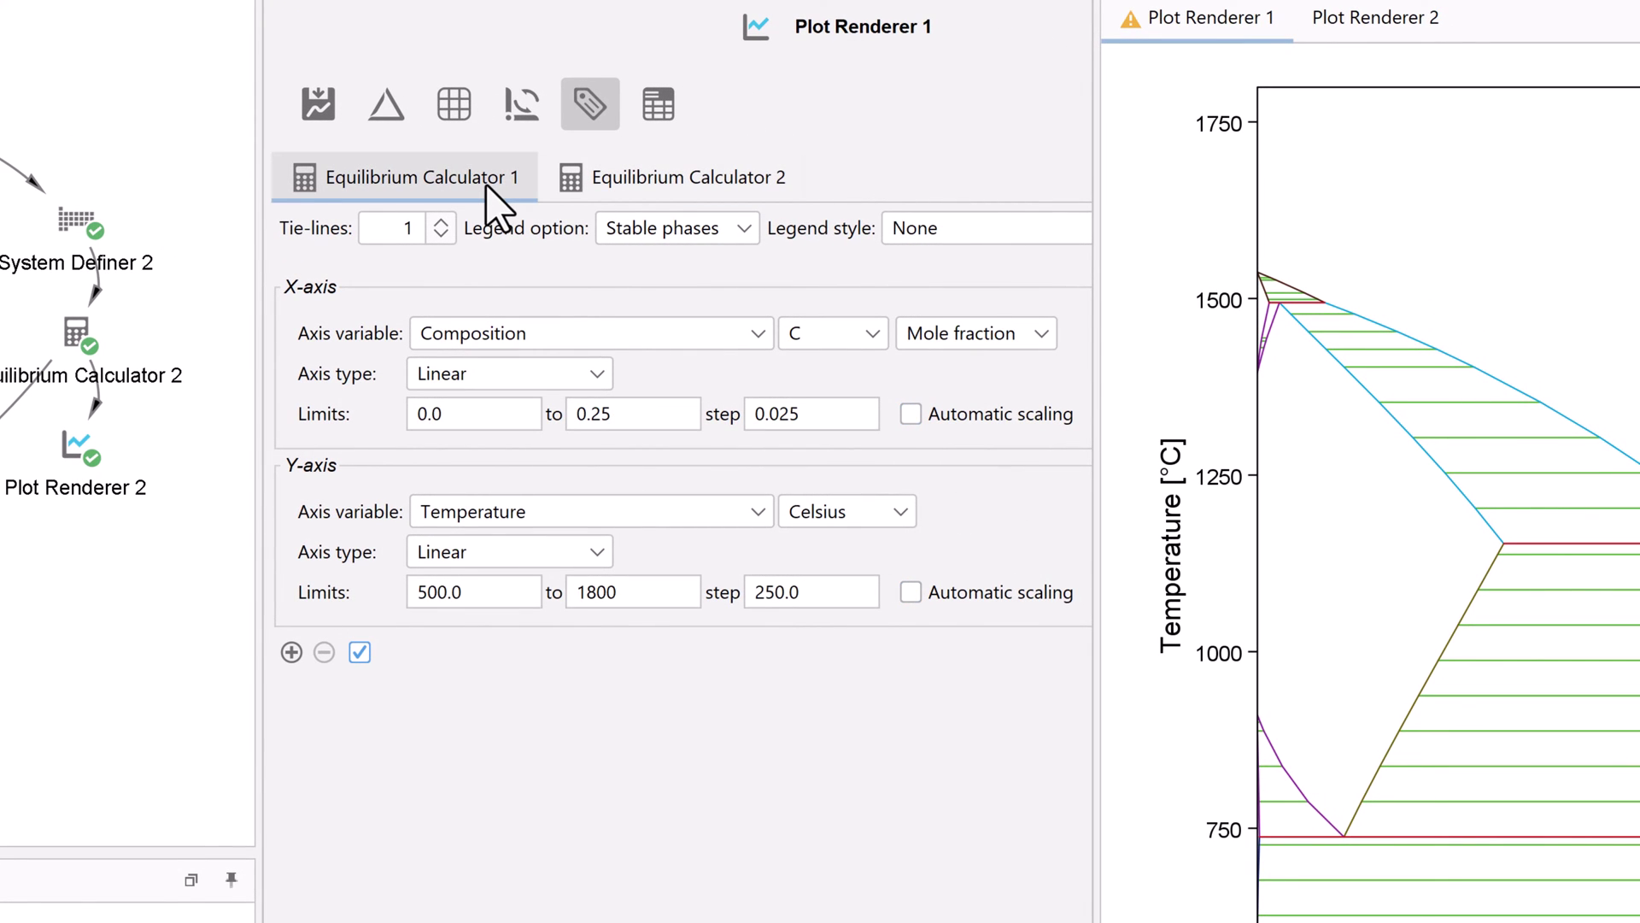
left_click(582, 179)
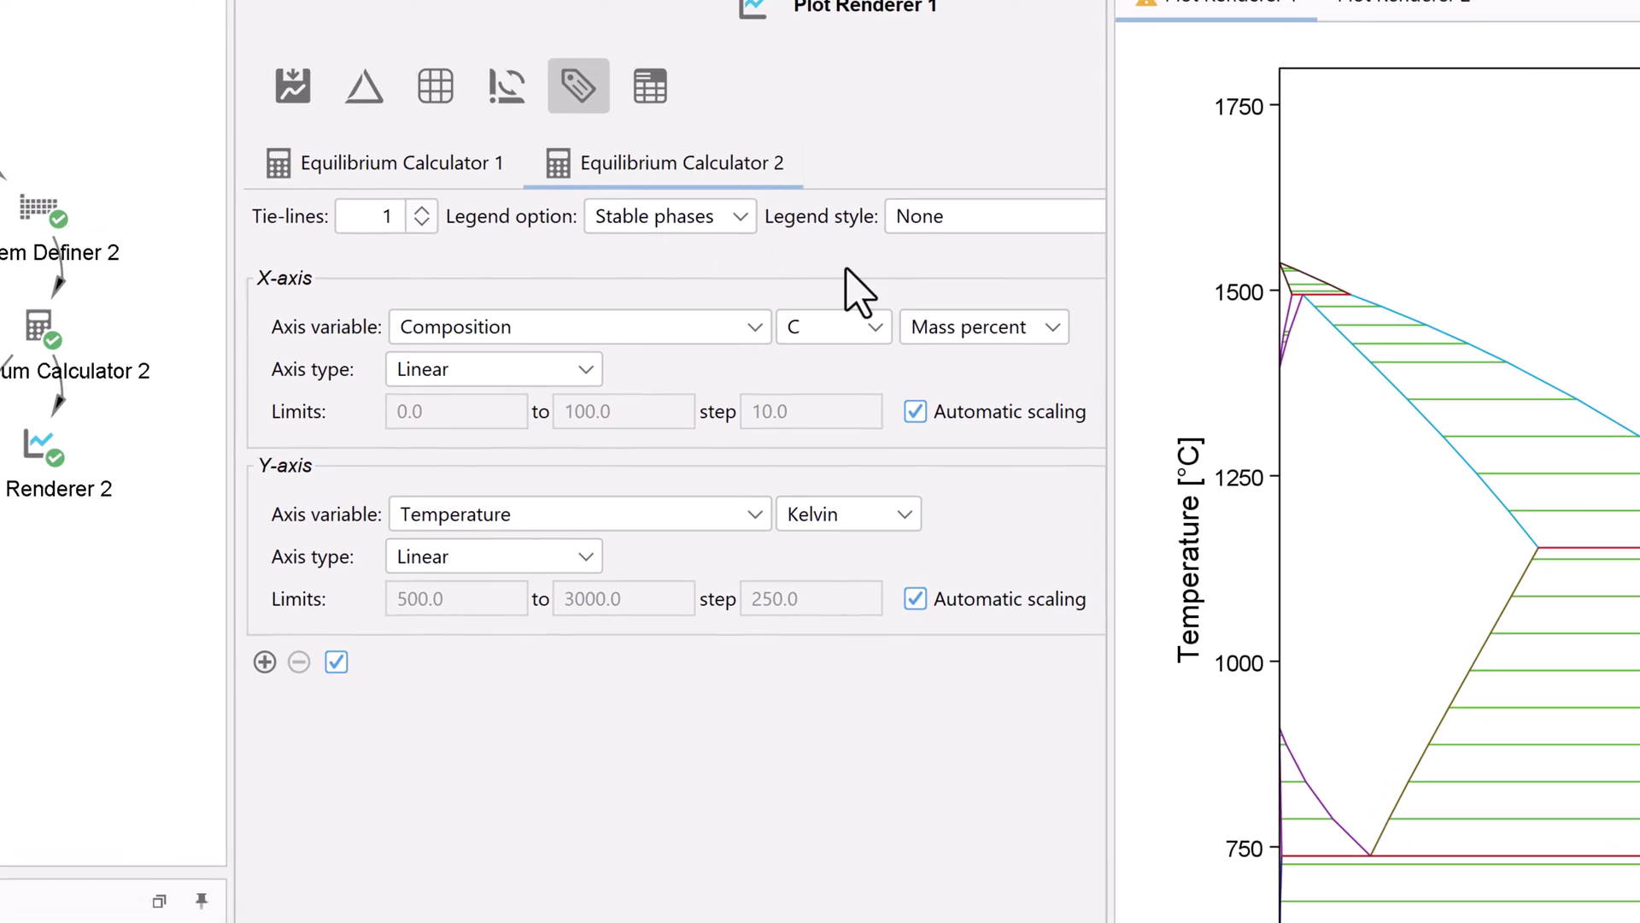
left_click(969, 333)
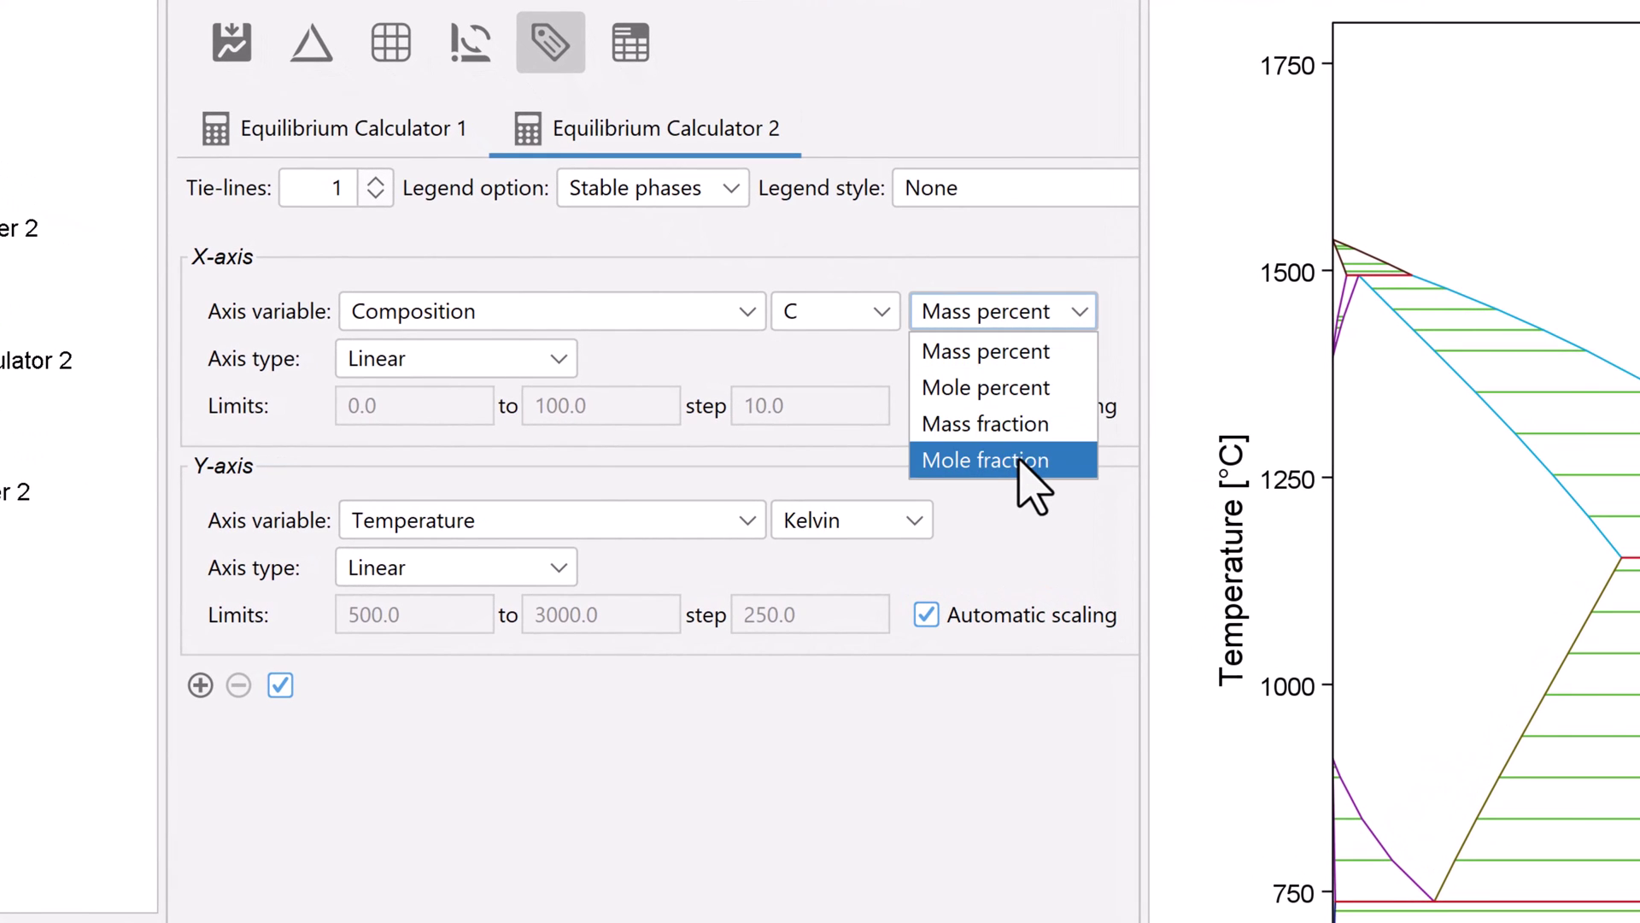
left_click(1017, 462)
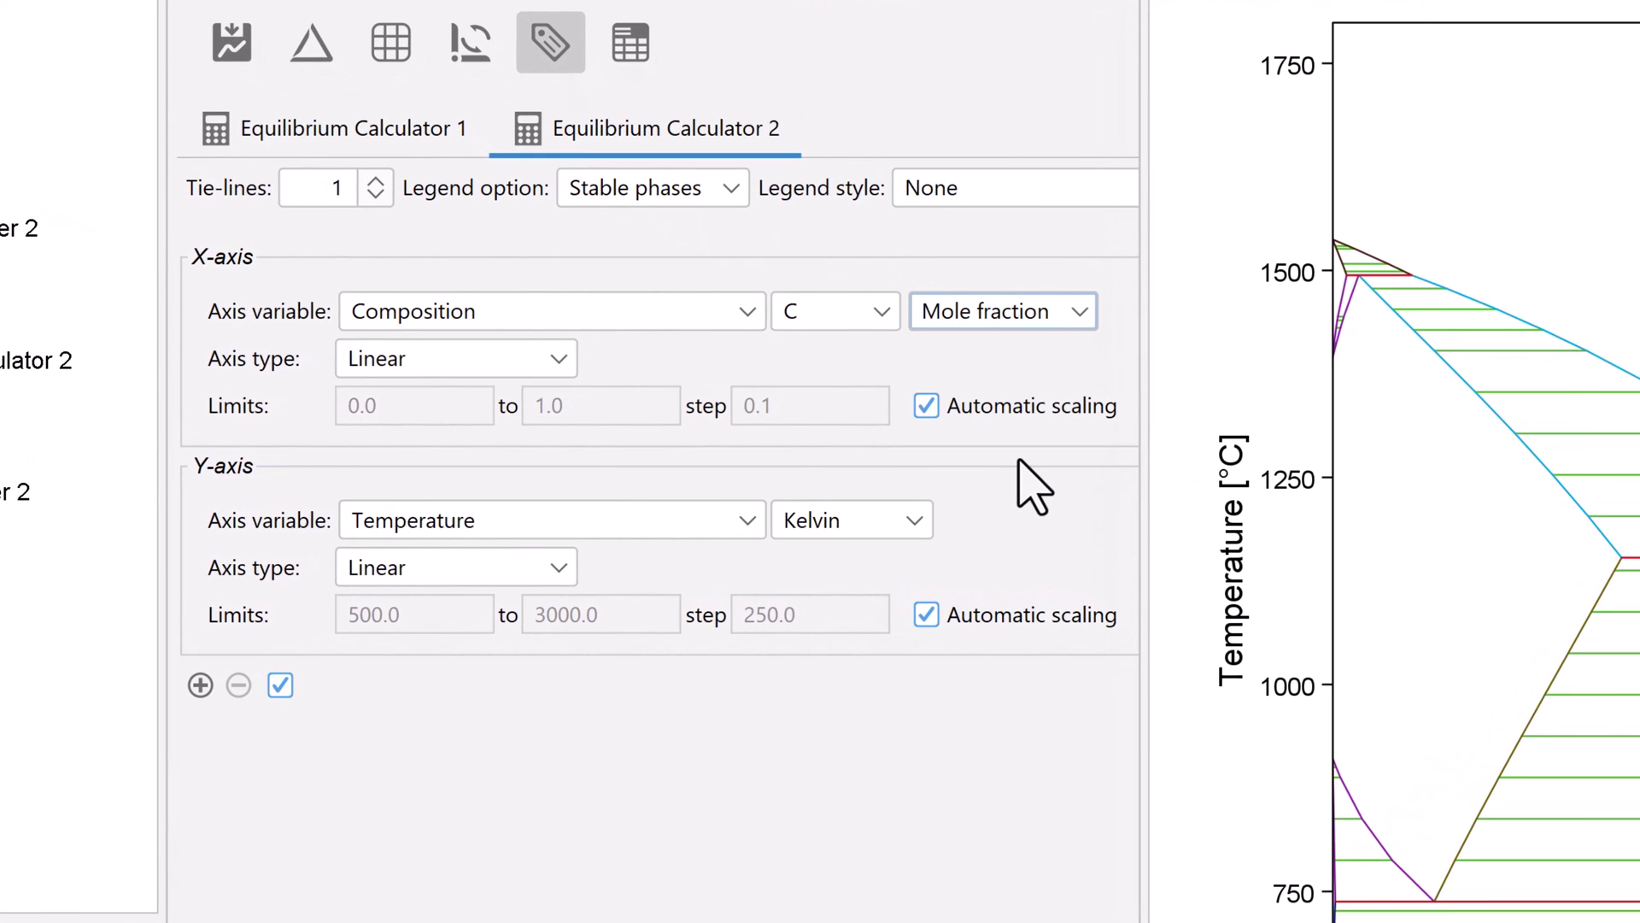
left_click(925, 420)
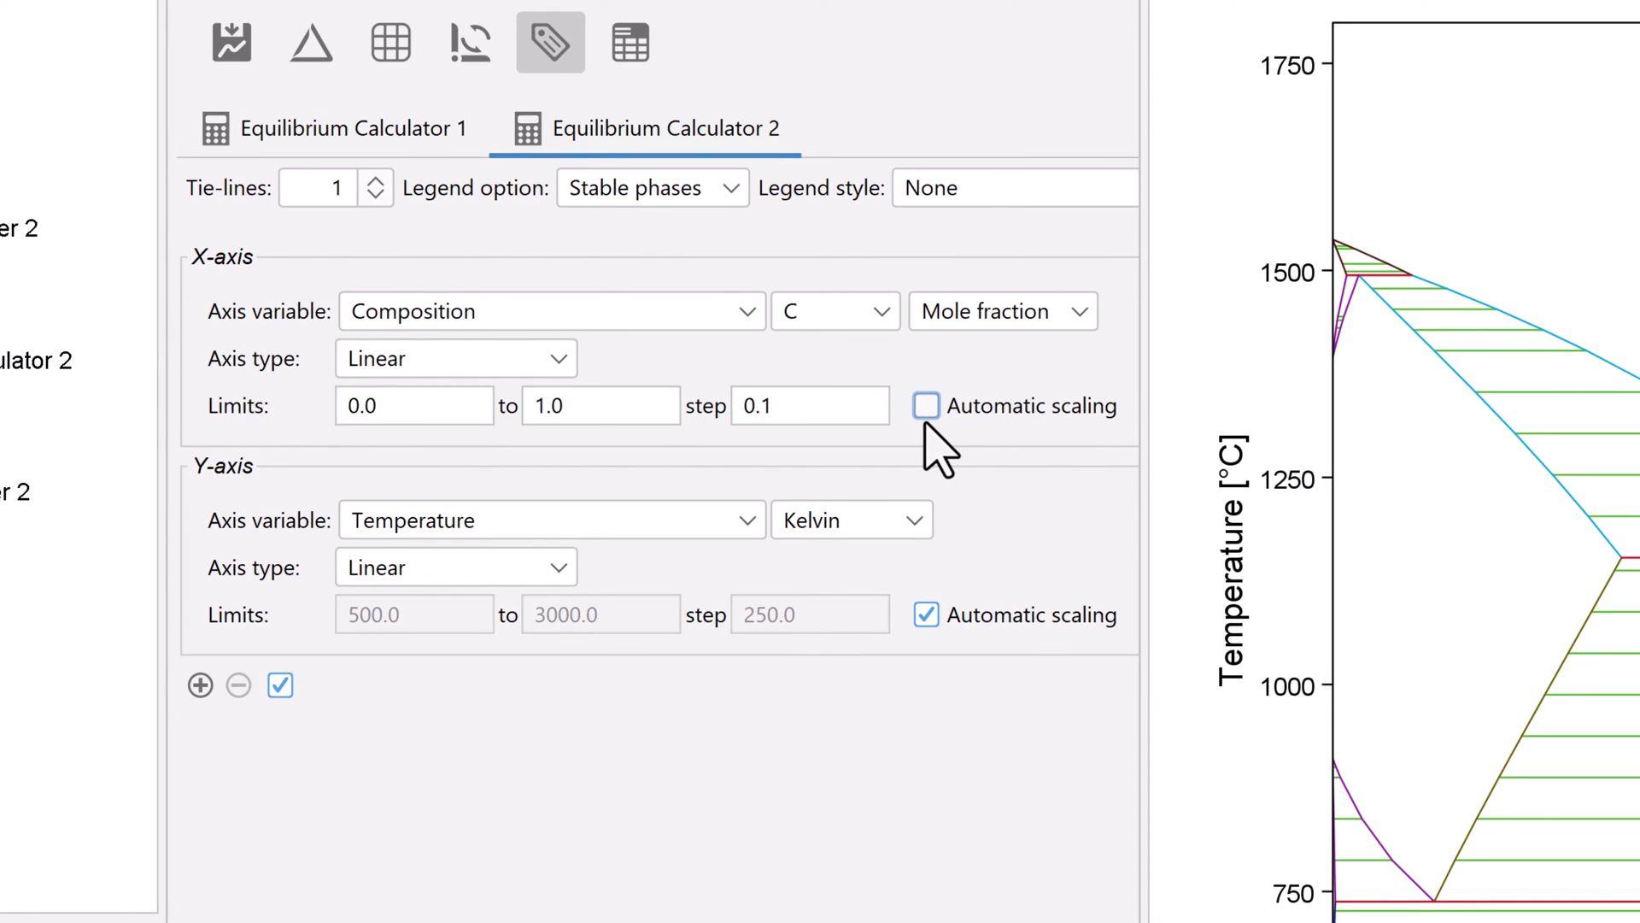
double_click(656, 407)
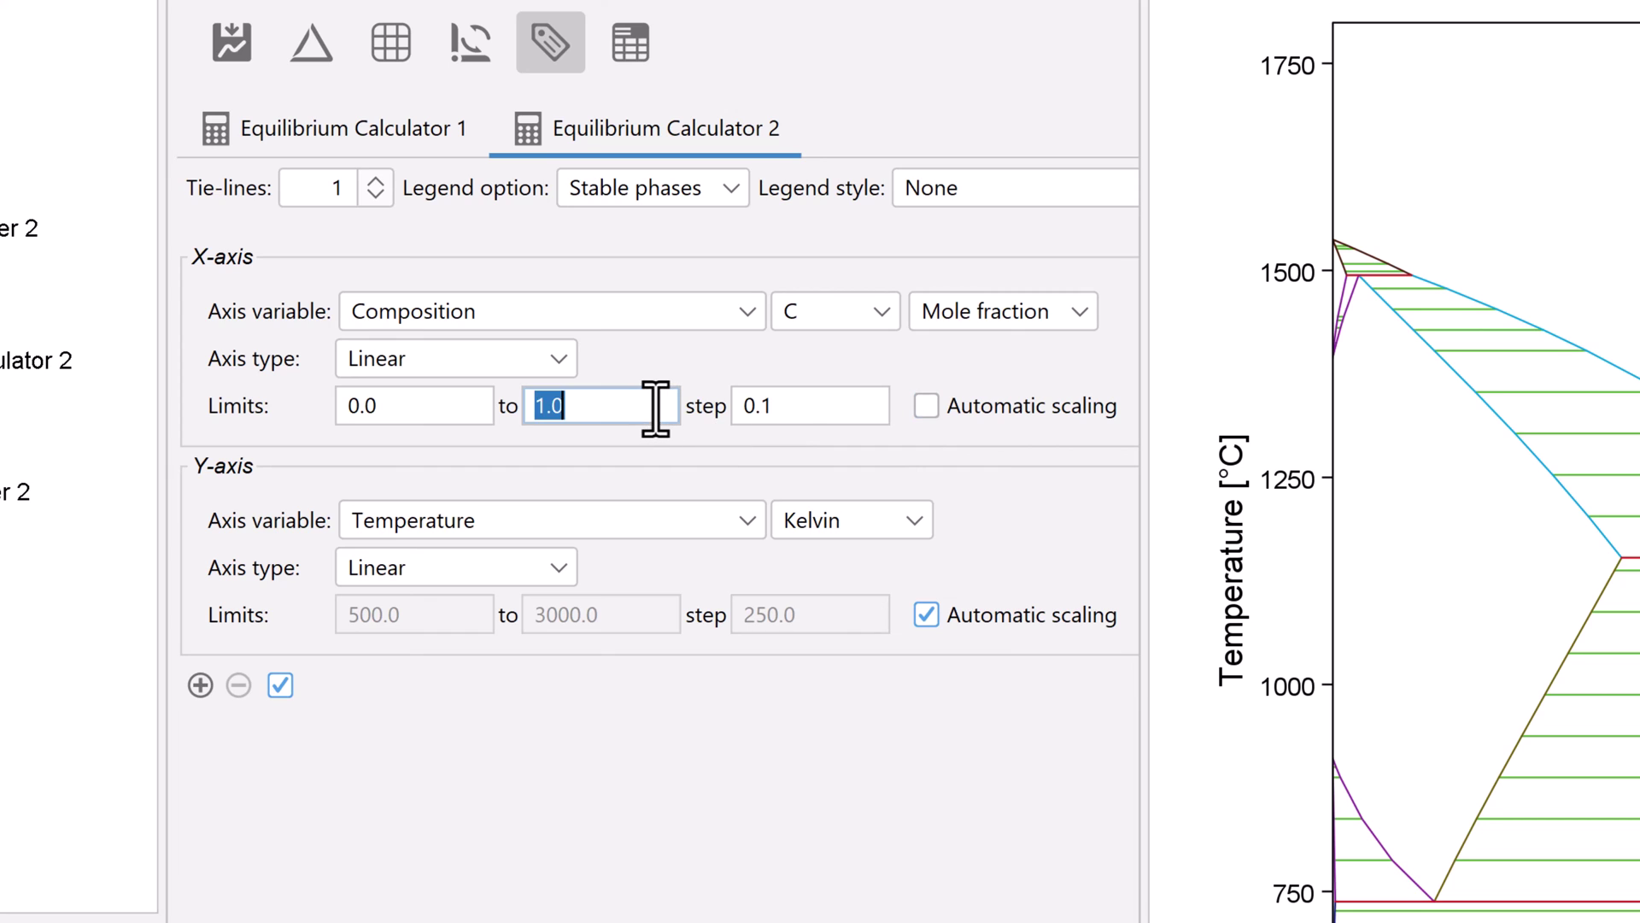
type("0.25")
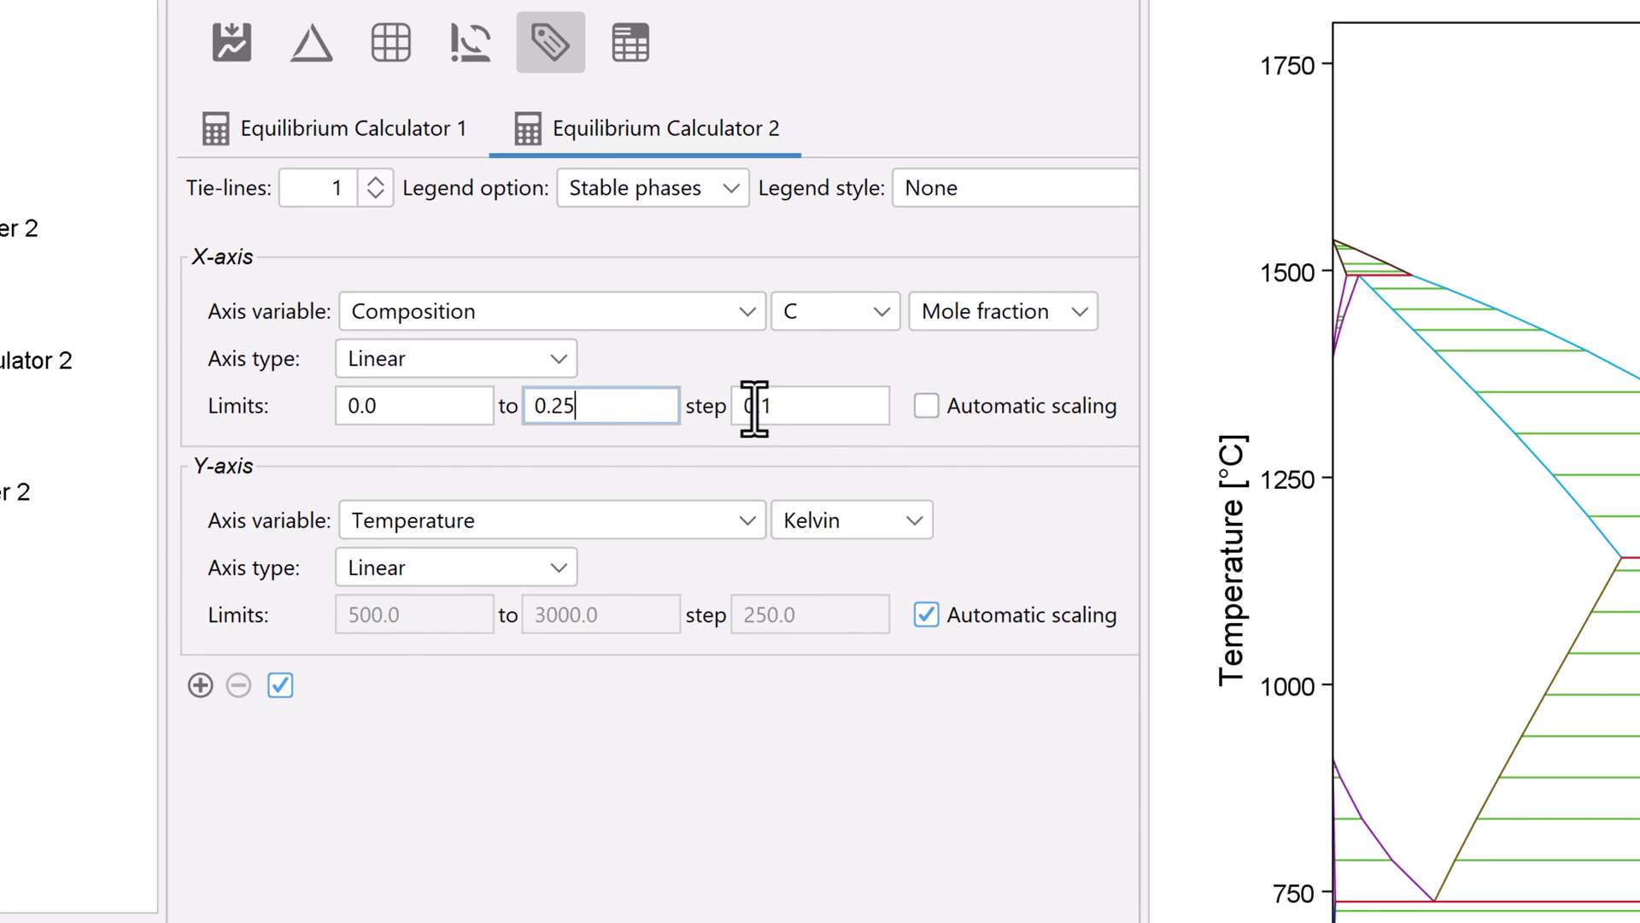
double_click(755, 407)
type("0.025")
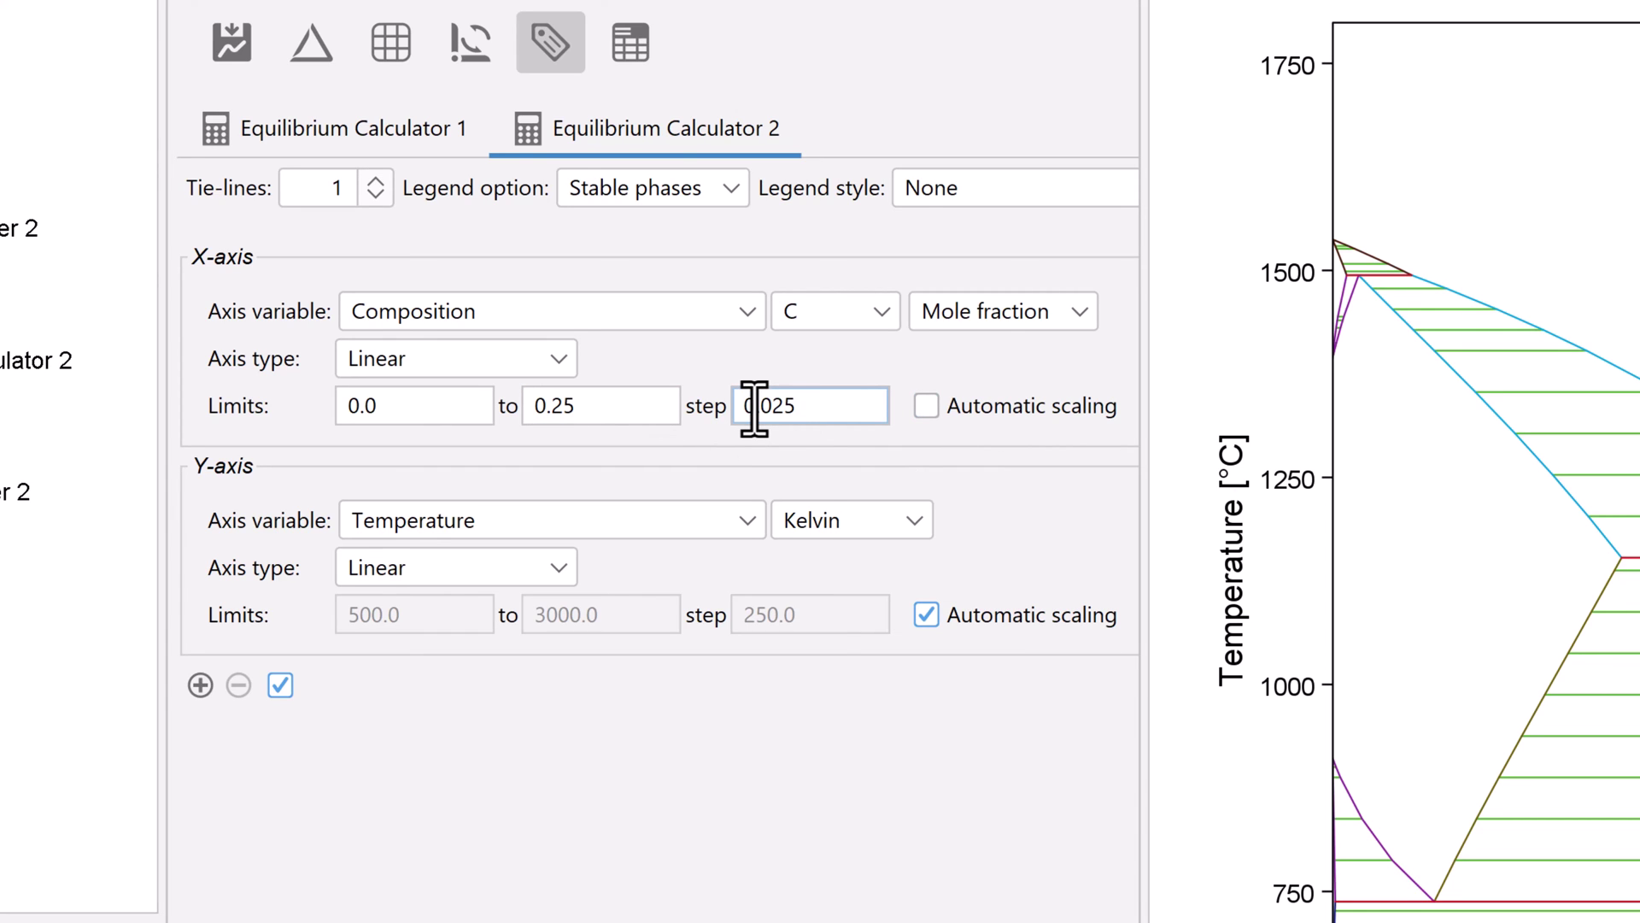
- Set its temperature axis to Celsius with manual scaling up to 1800
left_click(864, 515)
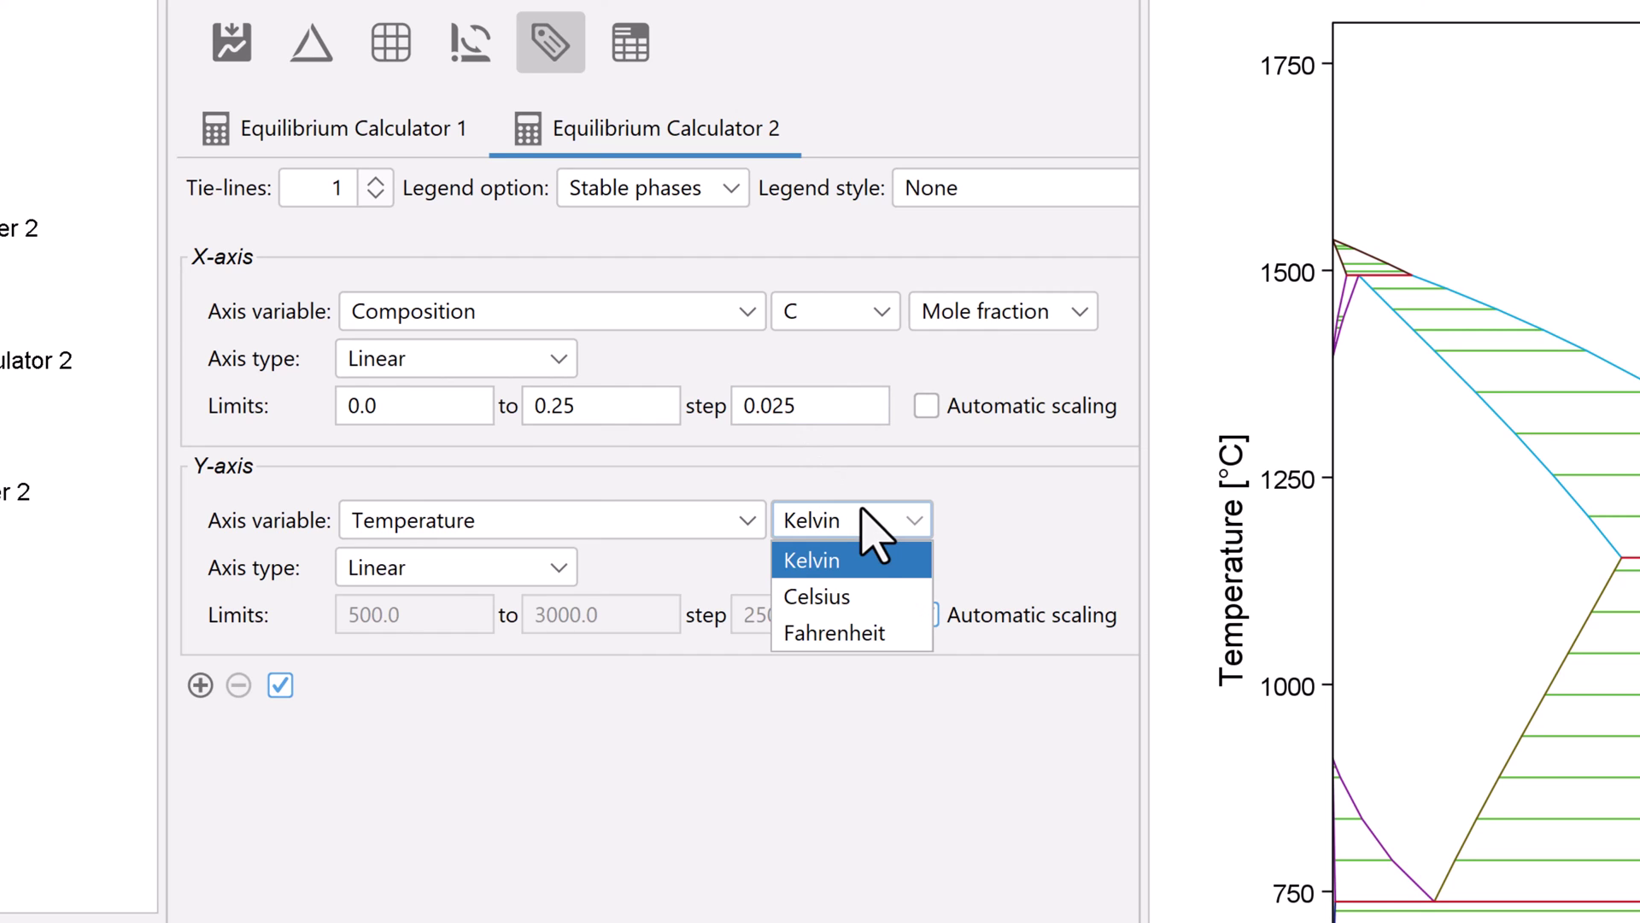
left_click(866, 596)
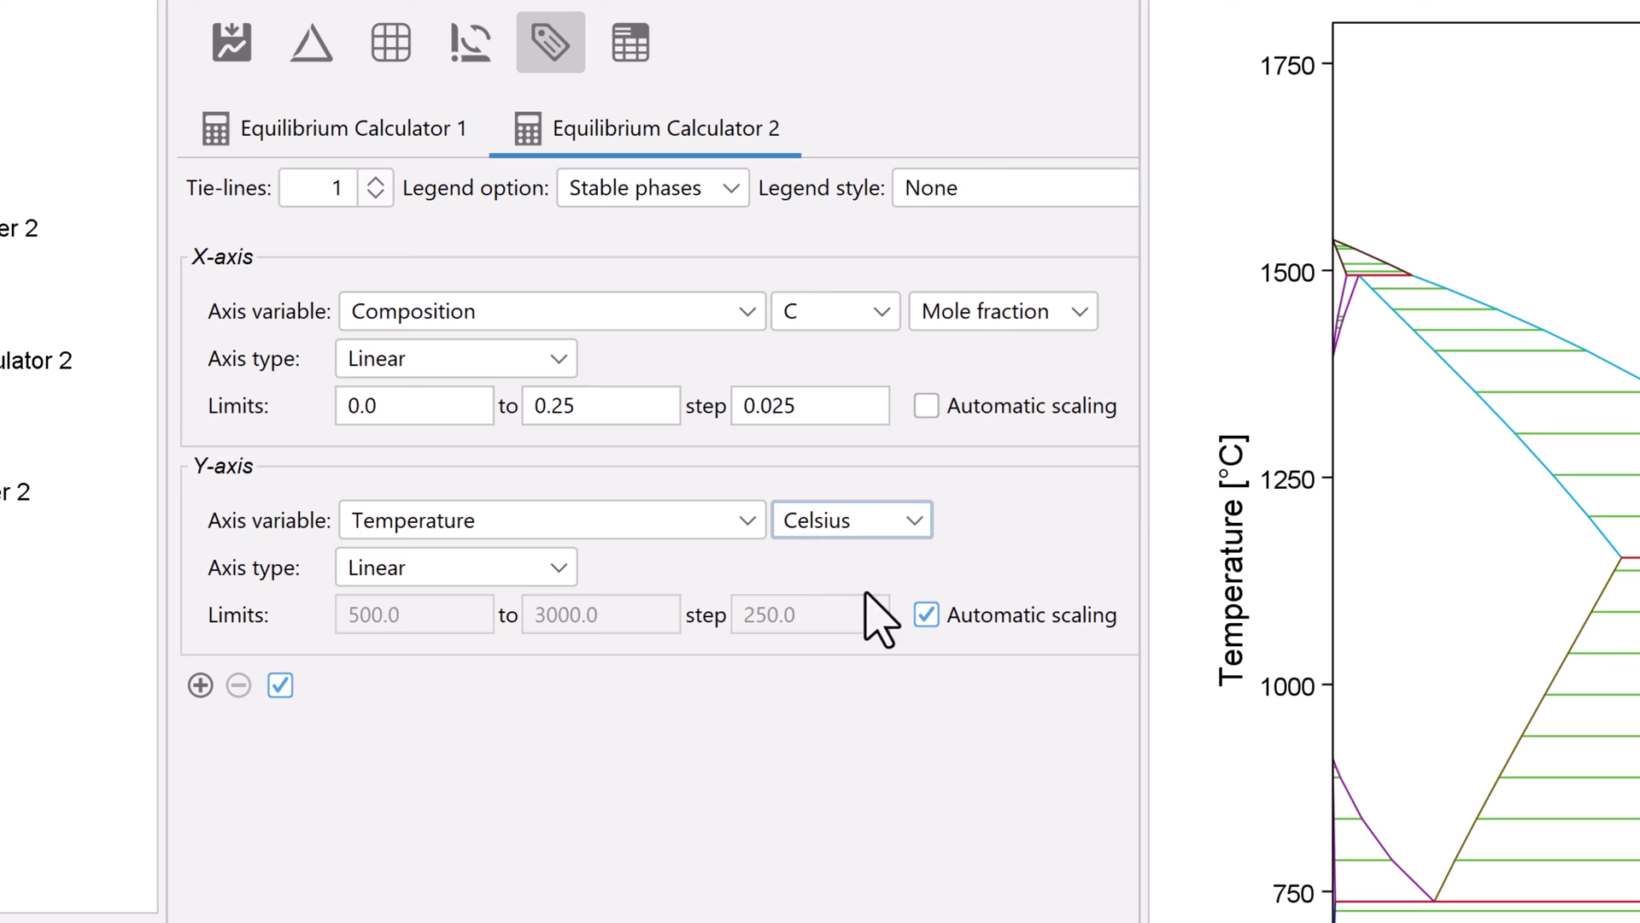
left_click(918, 612)
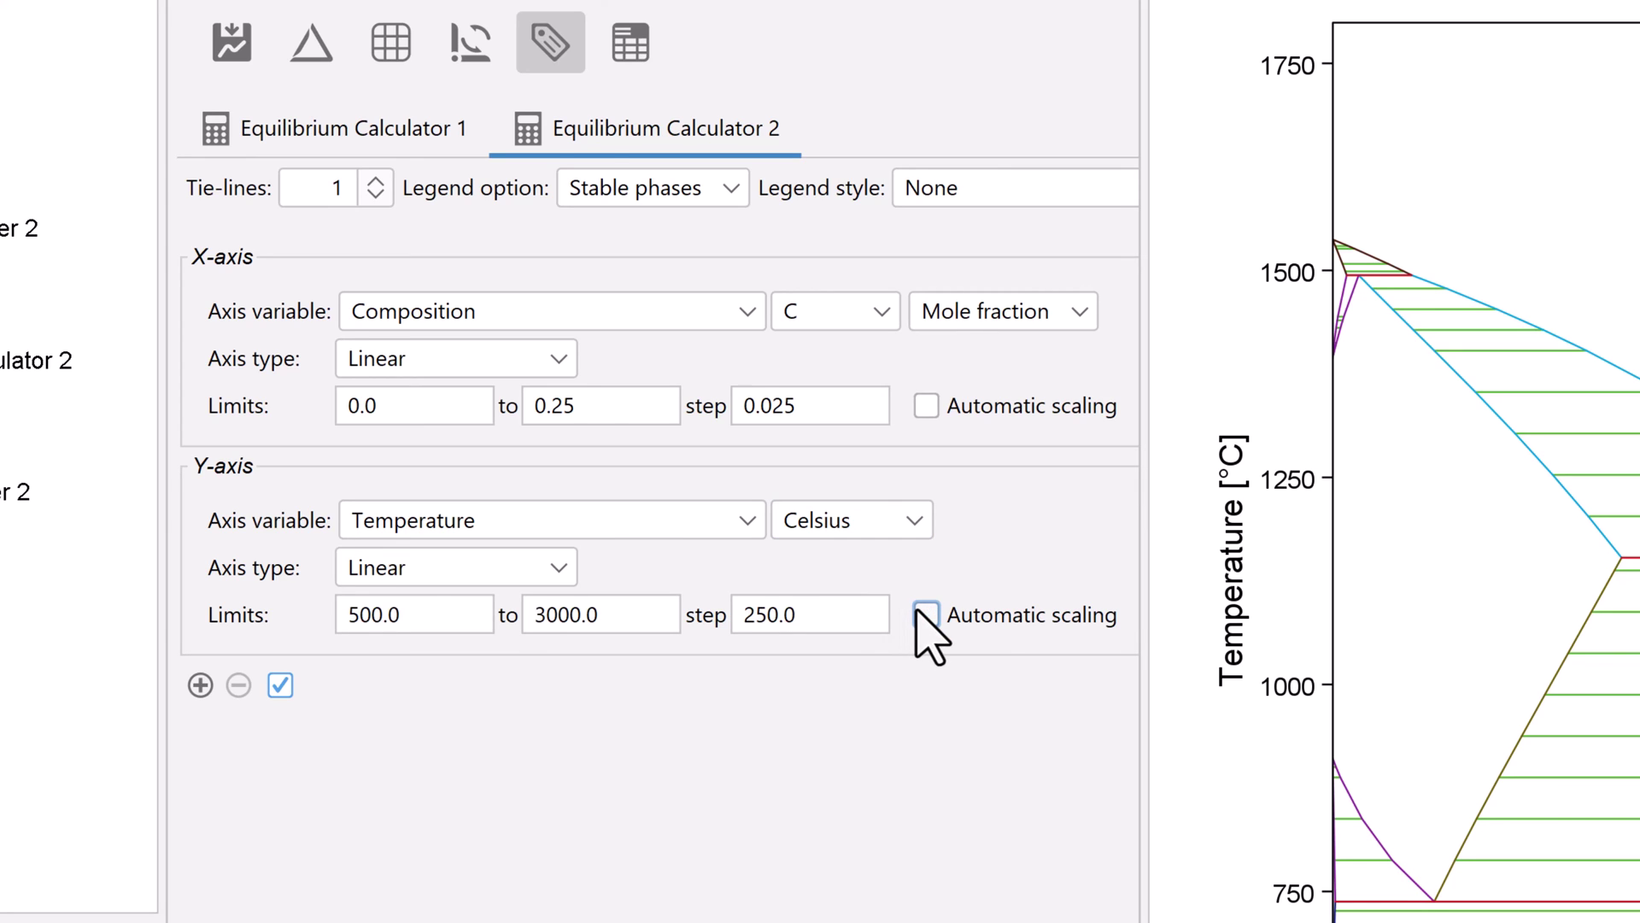
double_click(631, 615)
type("1800")
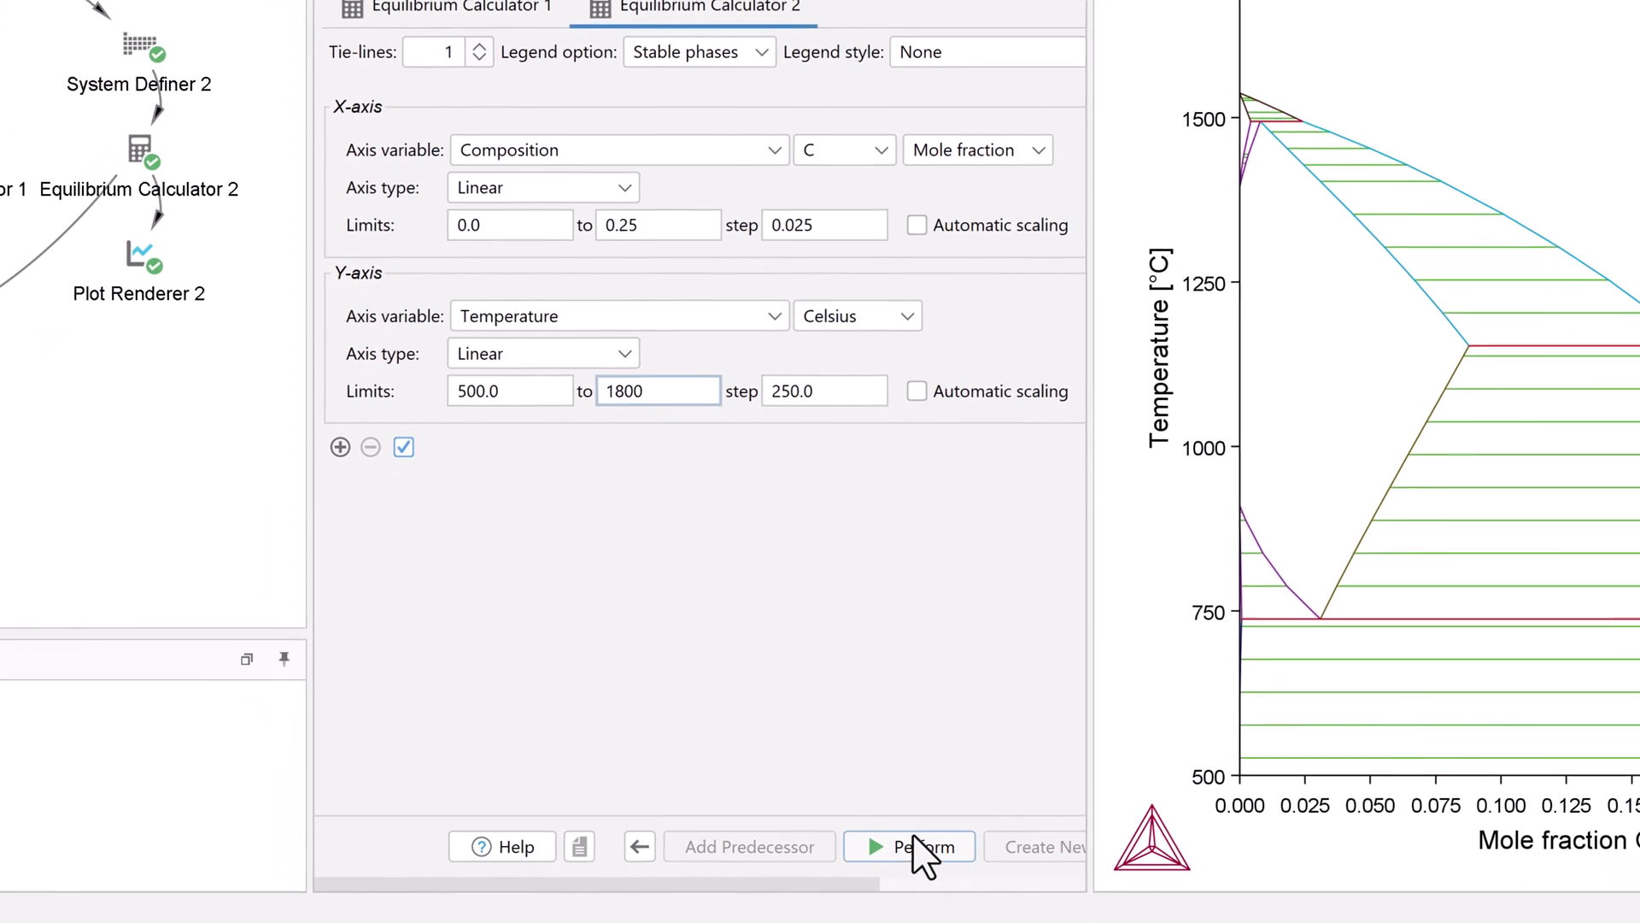
- Perform Plot Renderer 1 to overlay the graphite and cementite Fe–C diagrams in one plot
left_click(918, 849)
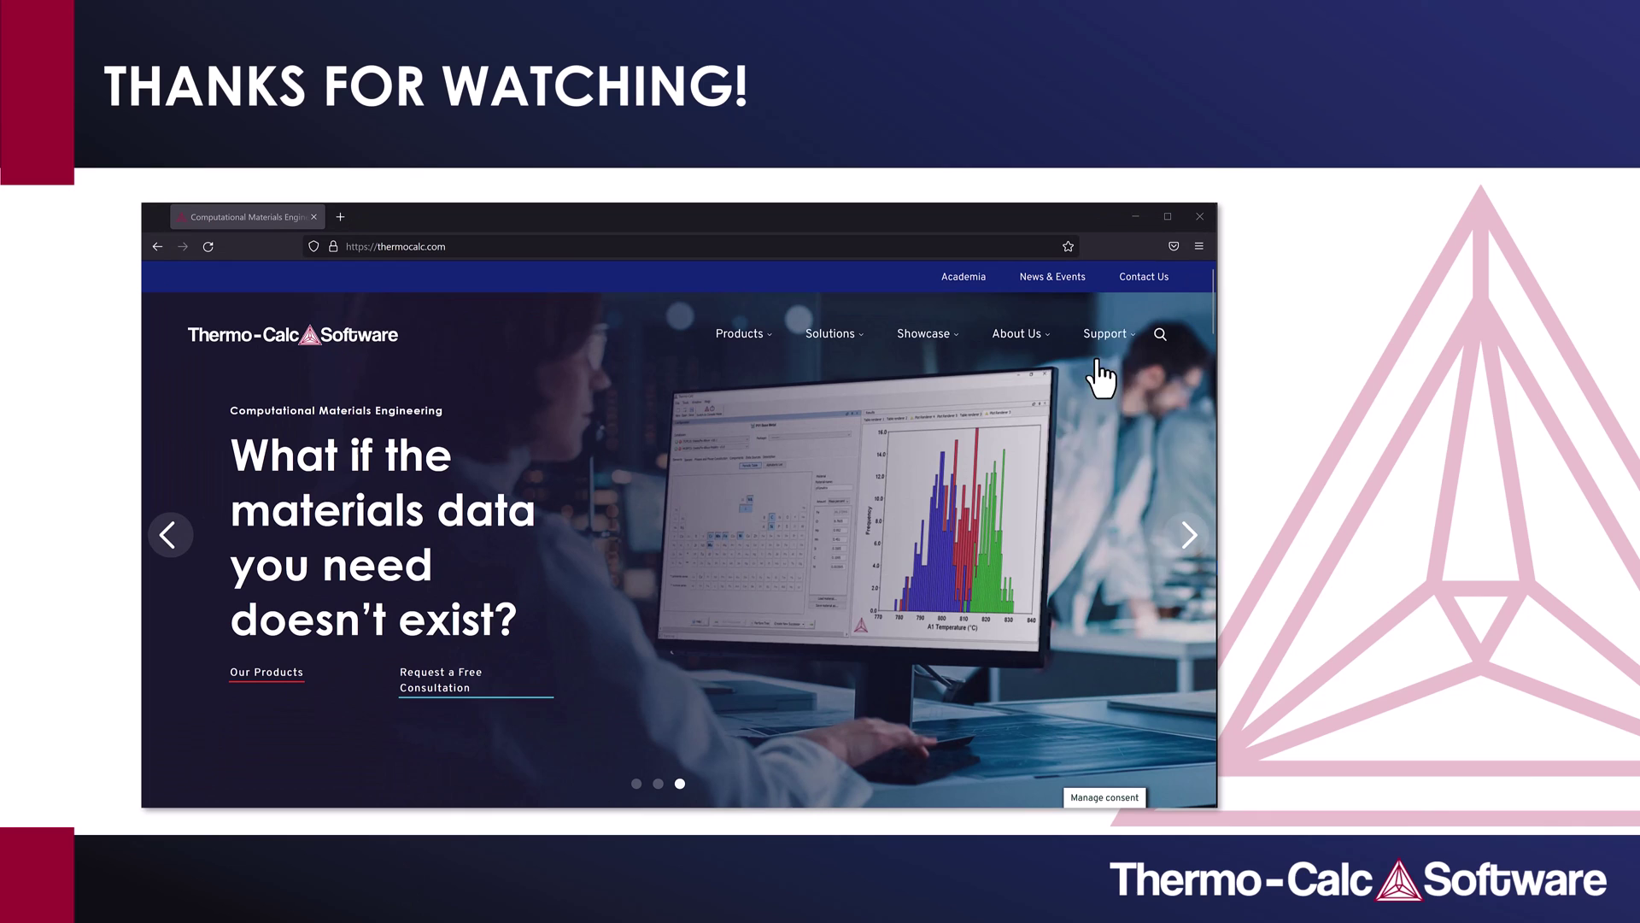
mouse_move(1116, 344)
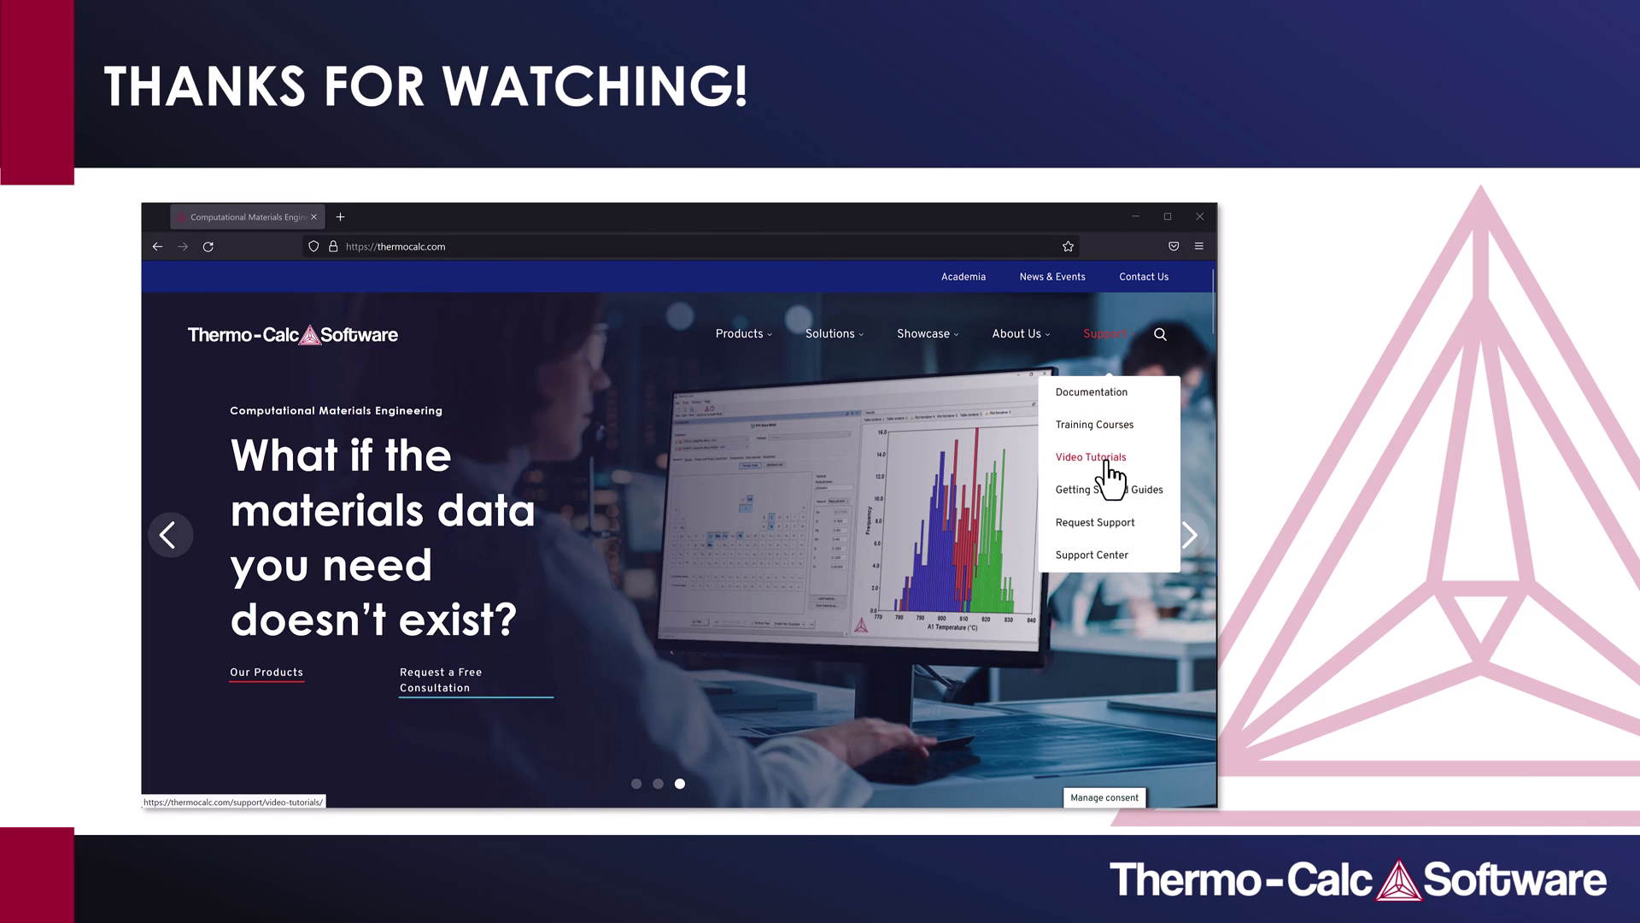